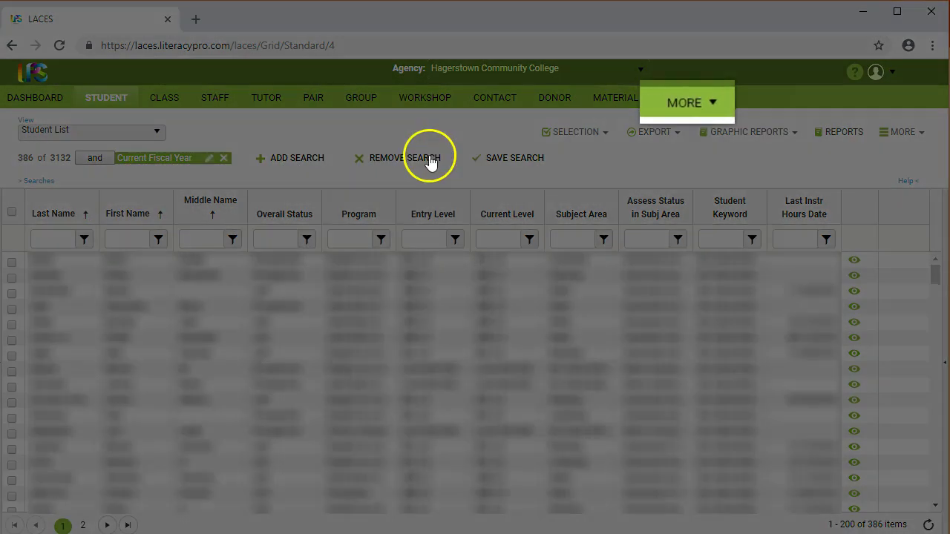
- Open the All FY Data list and remove its Current Fiscal Year search filter
{"action": "left_click", "coordinate": [693, 98]}
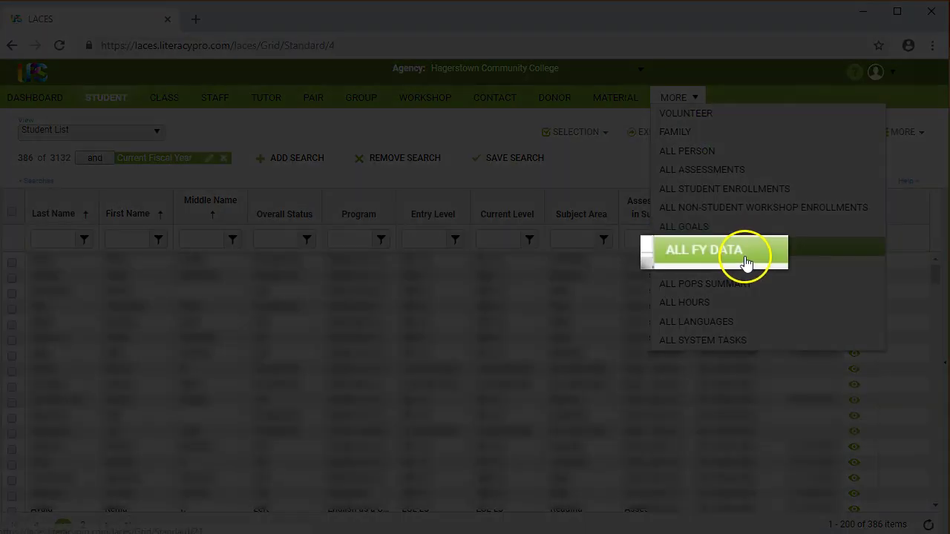
{"action": "left_click", "coordinate": [746, 264]}
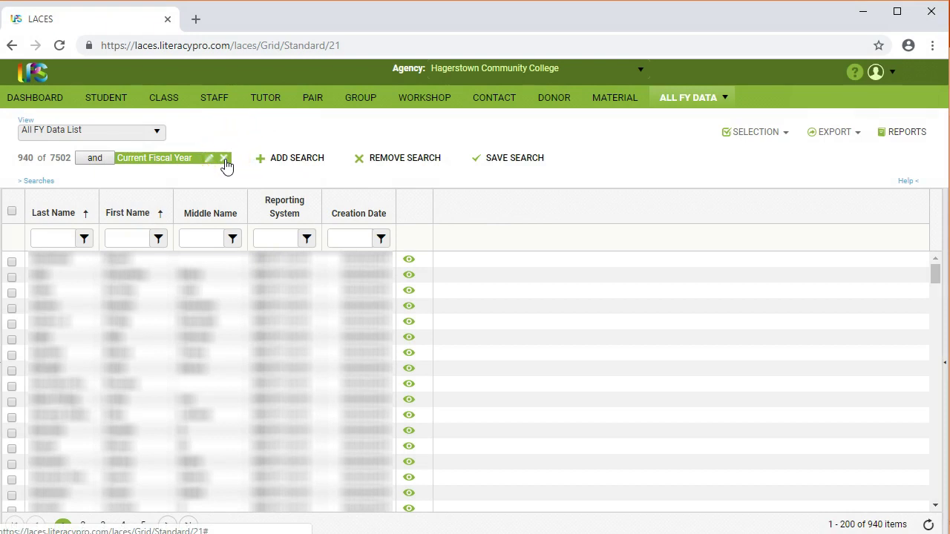
{"action": "left_click", "coordinate": [223, 158]}
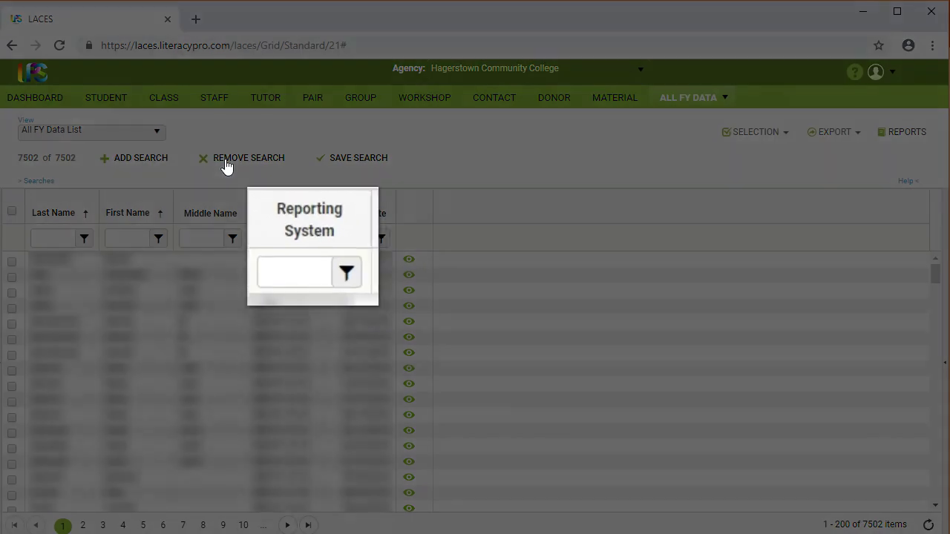
- Filter the All FY Data list by Reporting System "NRS FY 17-18"
{"action": "left_click", "coordinate": [318, 271]}
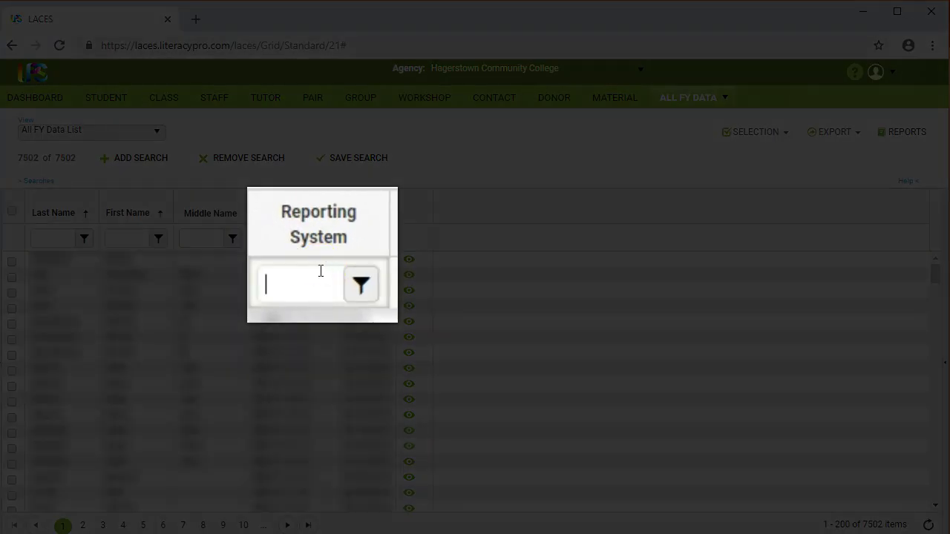
{"action": "type", "text": "NRS F"}
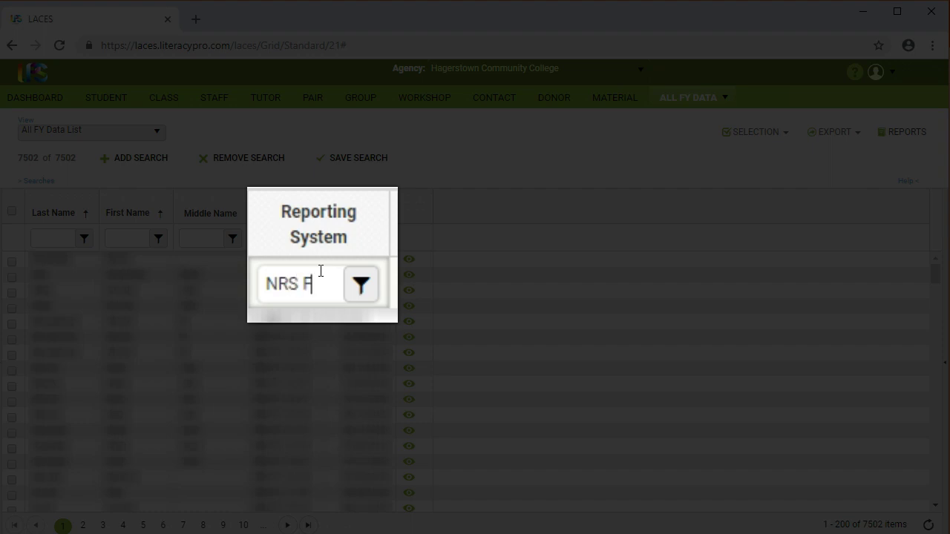
{"action": "type", "text": "Y 17-18"}
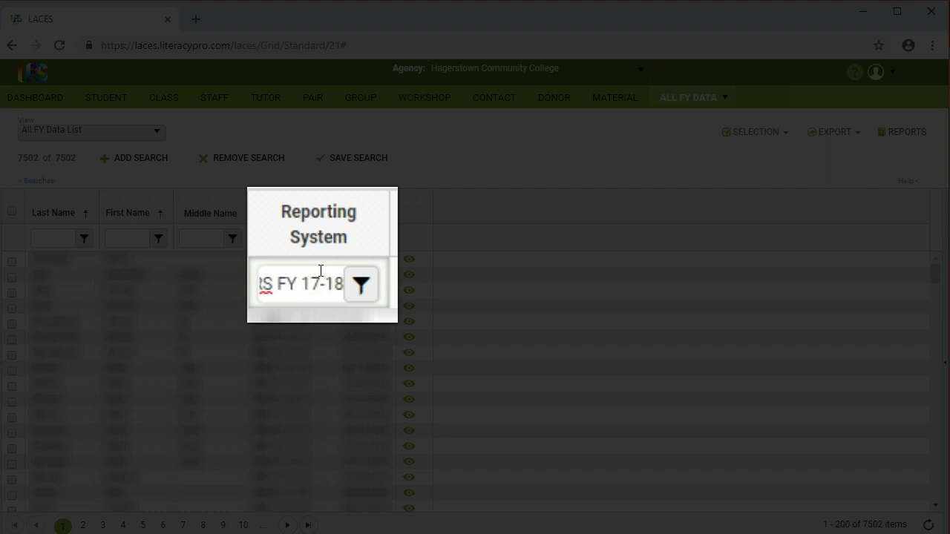
{"action": "key", "text": "Return"}
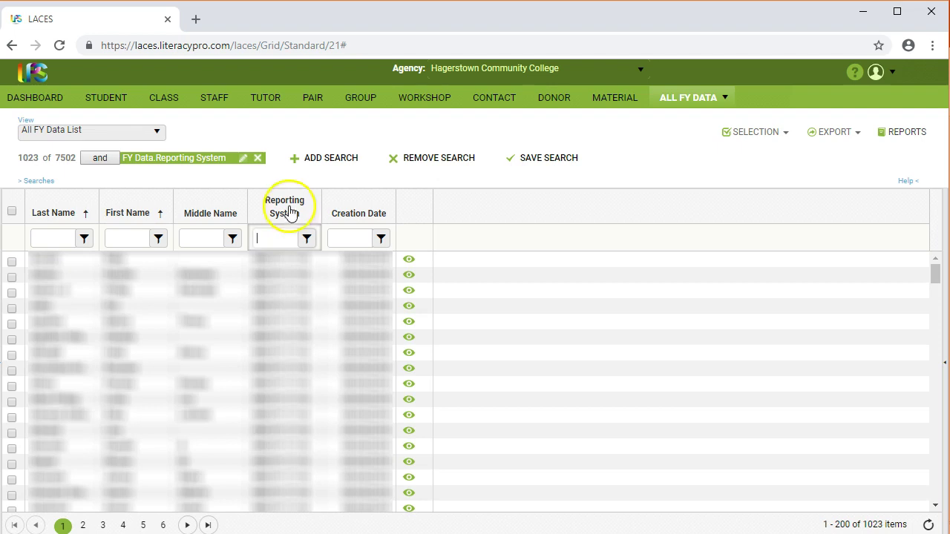
- Add and apply a search criterion where FY Data.NRSReportable equals "y"
{"action": "left_click", "coordinate": [299, 163]}
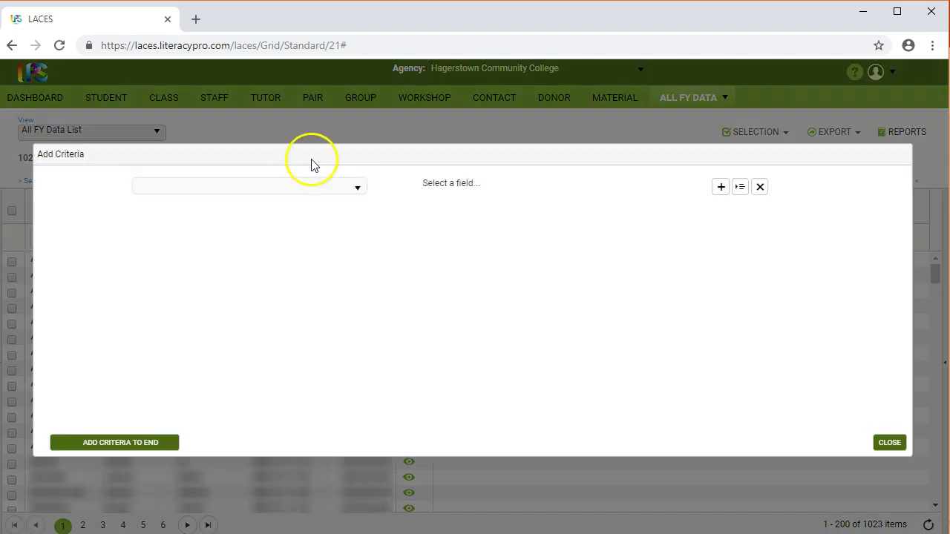
{"action": "left_click", "coordinate": [359, 187]}
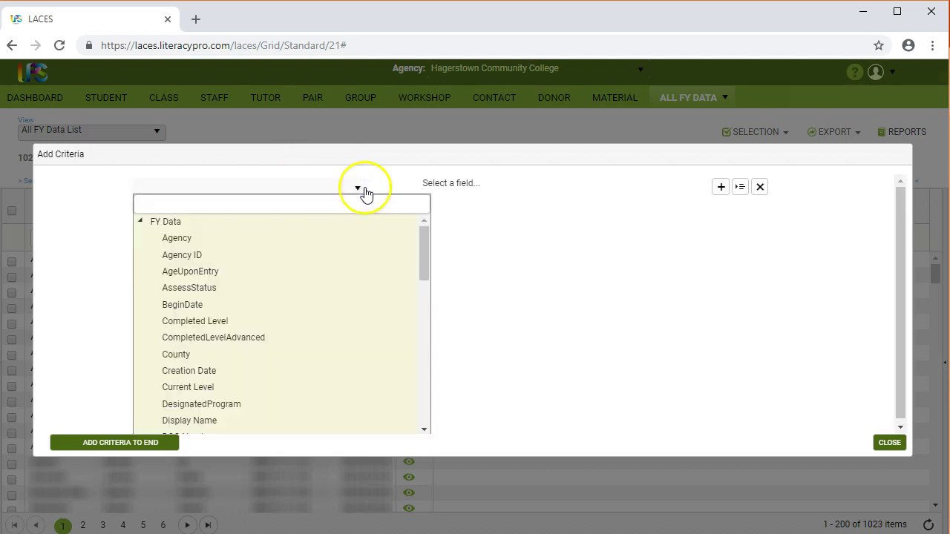
{"action": "left_click_drag", "start_coordinate": [424, 233], "coordinate": [420, 332]}
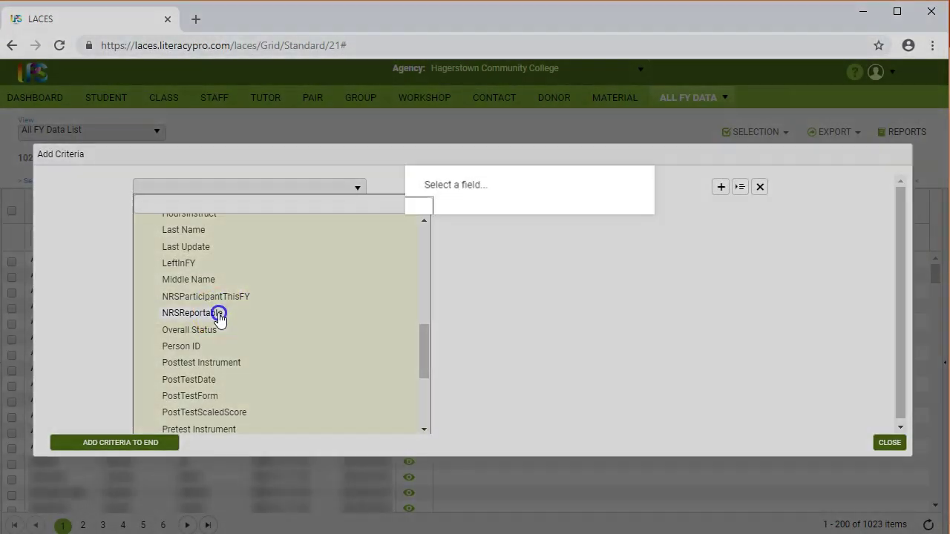
{"action": "left_click", "coordinate": [218, 312]}
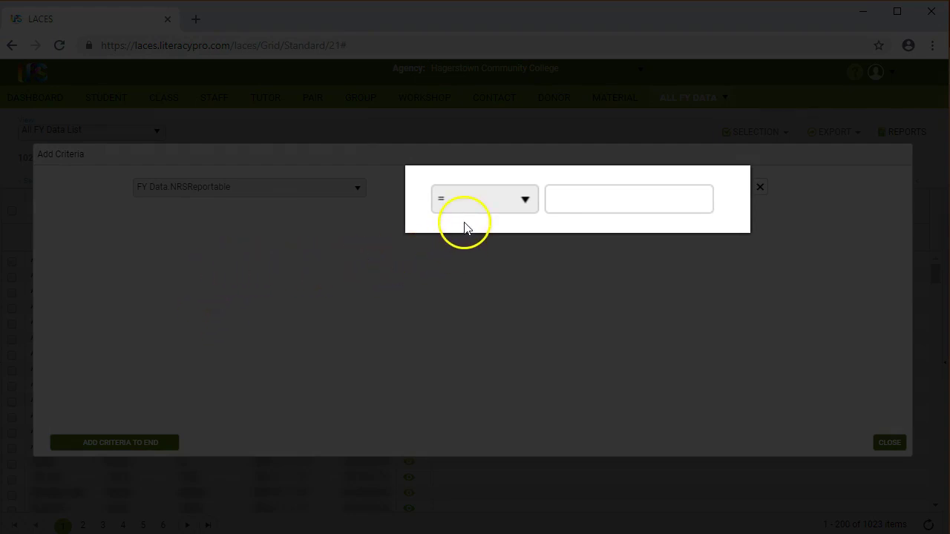
{"action": "left_click", "coordinate": [602, 211]}
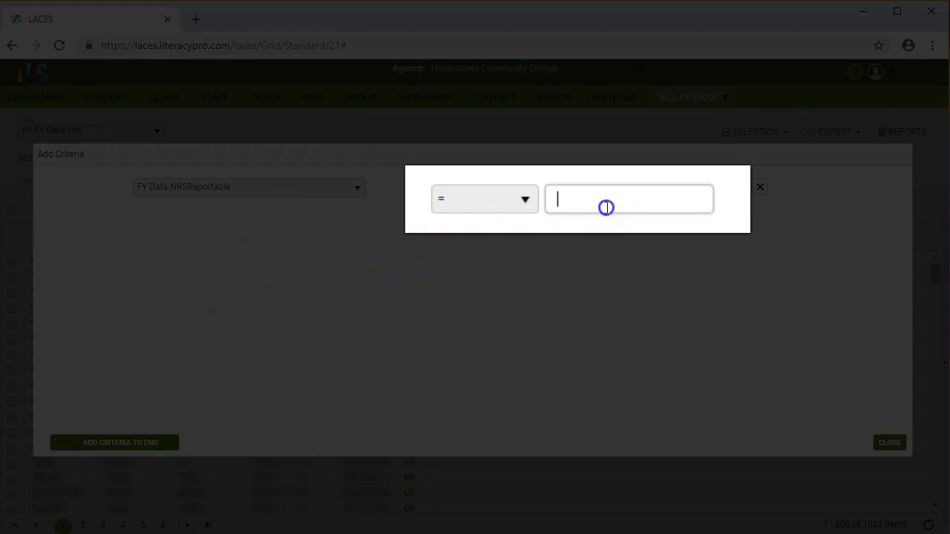
{"action": "type", "text": "y"}
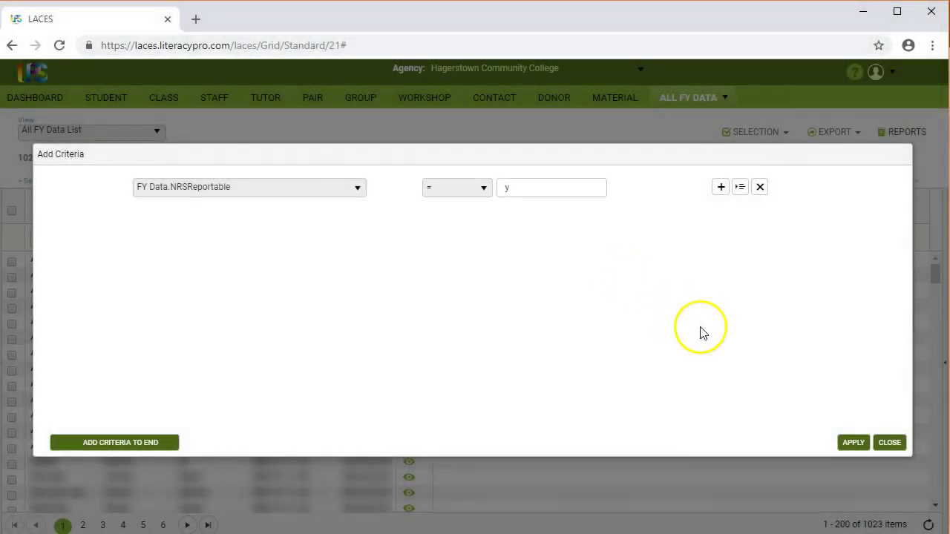
{"action": "left_click", "coordinate": [851, 443]}
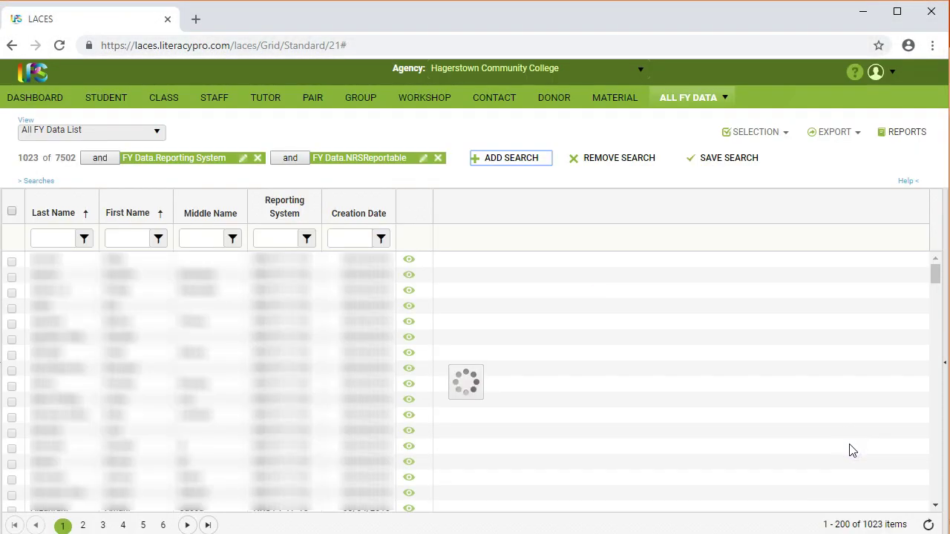
{"action": "left_click", "coordinate": [854, 458]}
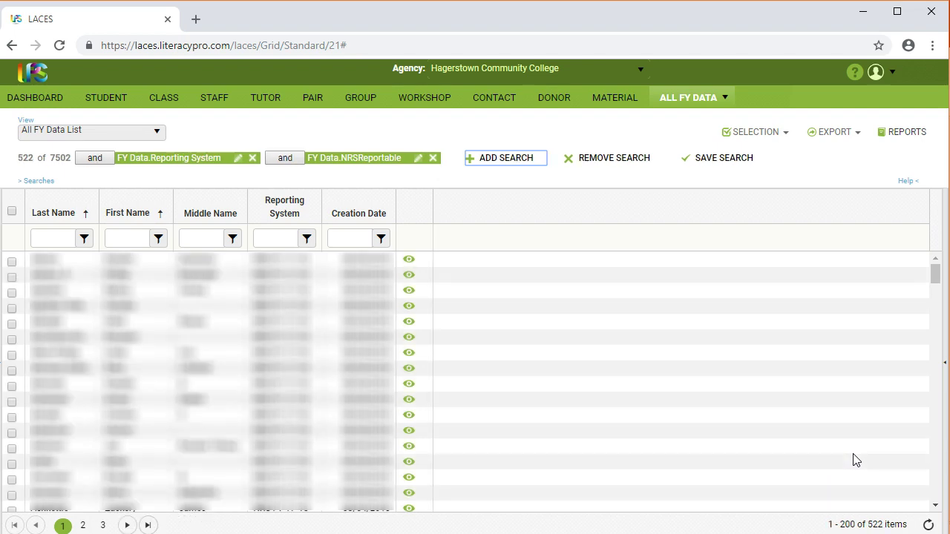
{"action": "left_click", "coordinate": [849, 456]}
- Copy the All FY Data List view in the View Manager and save the copy as "Enroll Ver"
{"action": "left_click", "coordinate": [159, 132]}
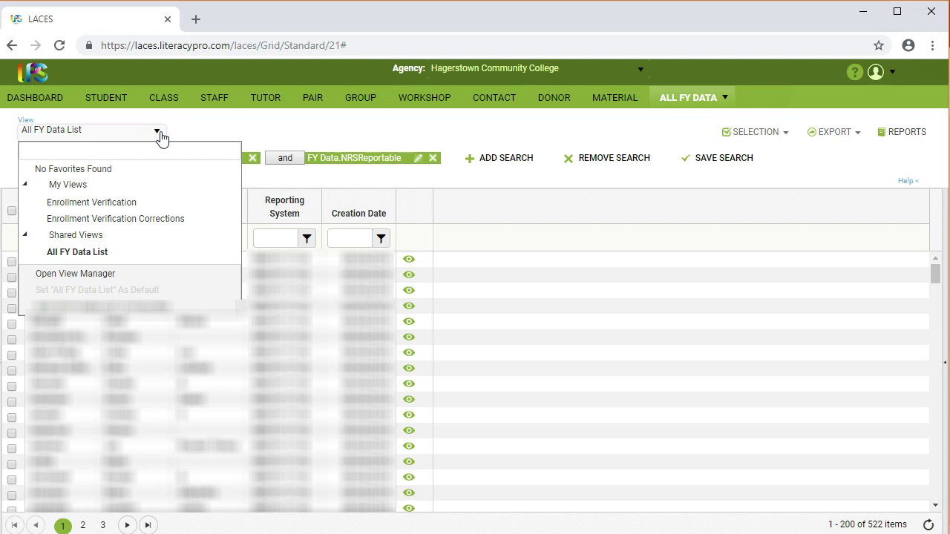
{"action": "left_click", "coordinate": [101, 275]}
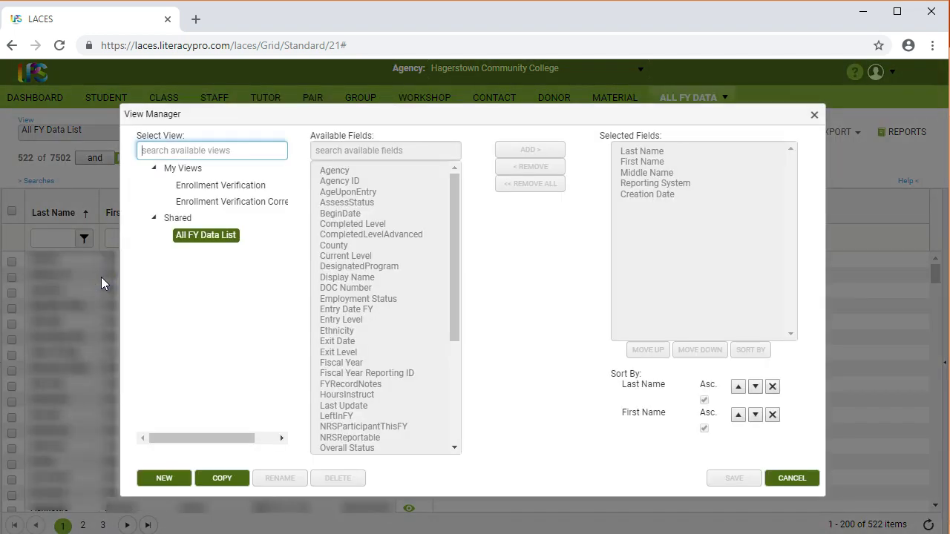
{"action": "left_click", "coordinate": [212, 477]}
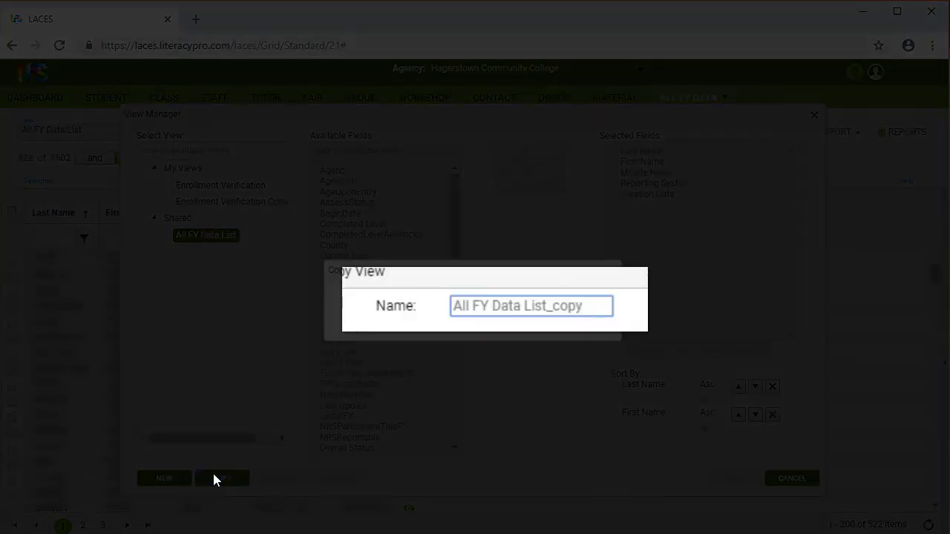
{"action": "key", "text": "BackSpace"}
{"action": "key", "text": "BackSpace"}
{"action": "key", "text": "BackSpace"}
{"action": "key", "text": "BackSpace"}
{"action": "key", "text": "BackSpace"}
{"action": "key", "text": "BackSpace"}
{"action": "key", "text": "BackSpace"}
{"action": "key", "text": "BackSpace"}
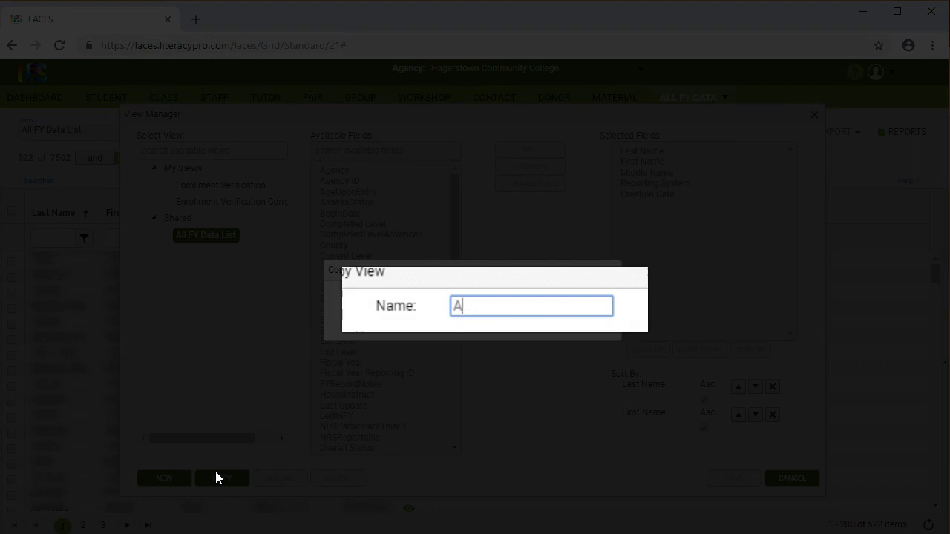
{"action": "type", "text": "Enroll Ve"}
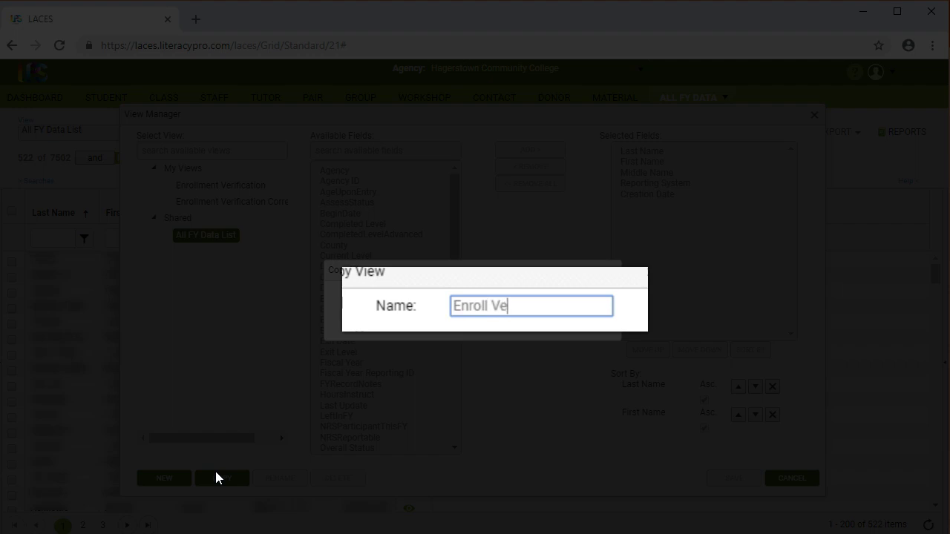
{"action": "type", "text": "r"}
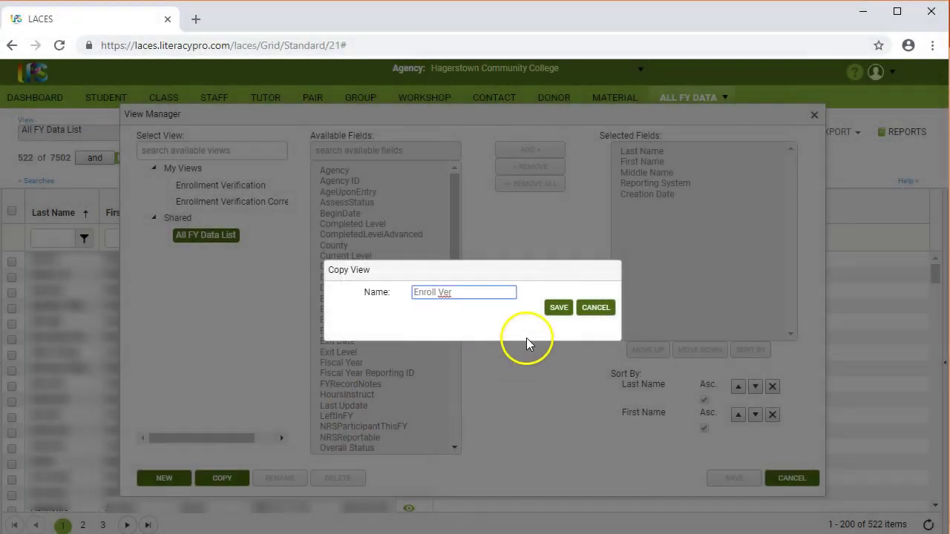
{"action": "left_click", "coordinate": [555, 307]}
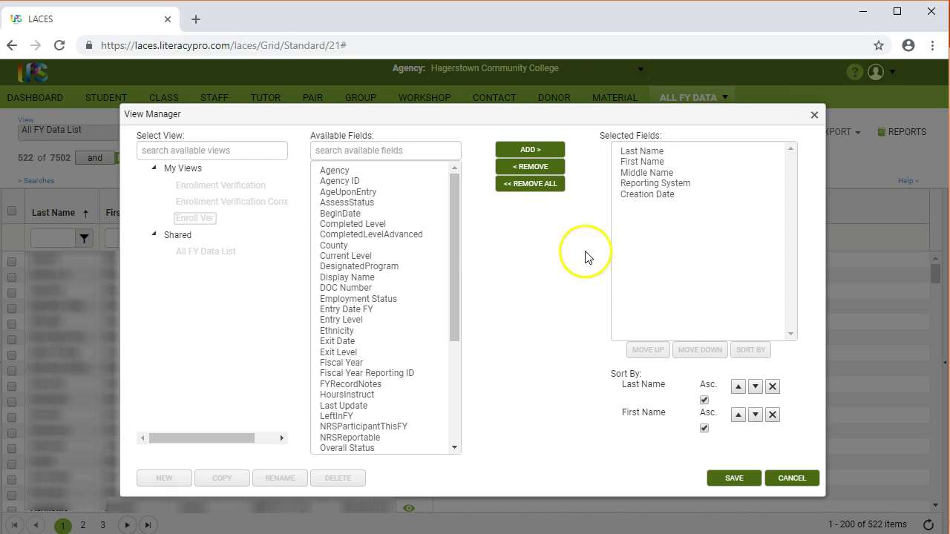
- Replace the Creation Date field in the Enroll Ver view with the SSN and HoursInstruct fields
{"action": "left_click", "coordinate": [639, 195]}
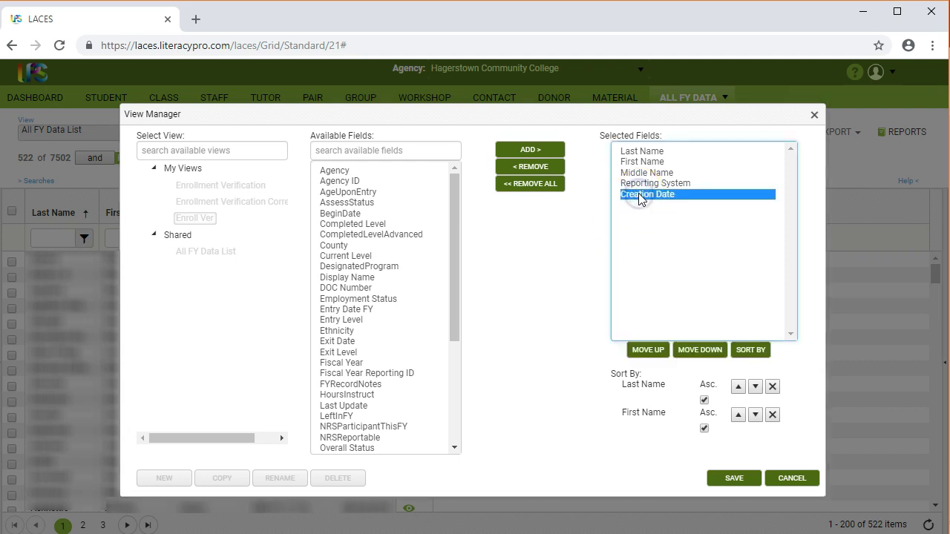
{"action": "left_click", "coordinate": [556, 167]}
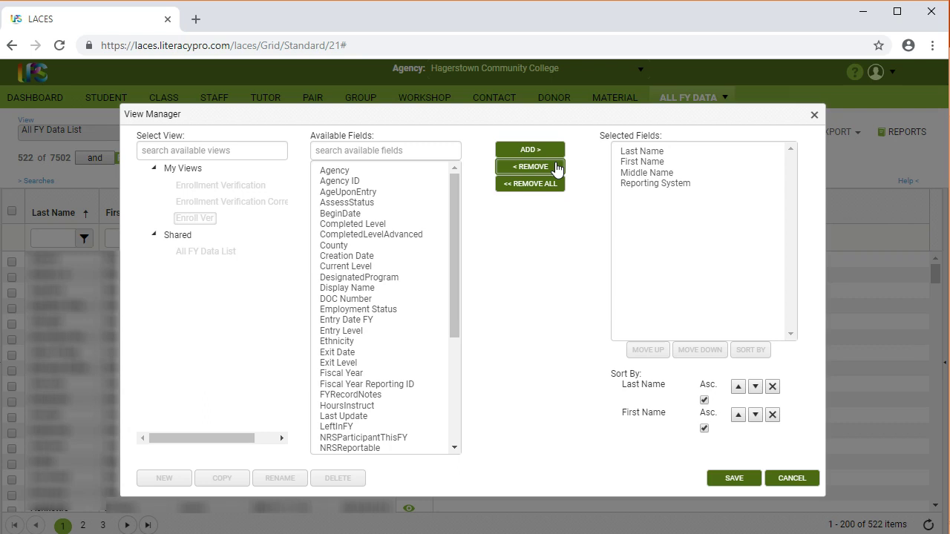
{"action": "left_click_drag", "start_coordinate": [457, 179], "coordinate": [469, 306]}
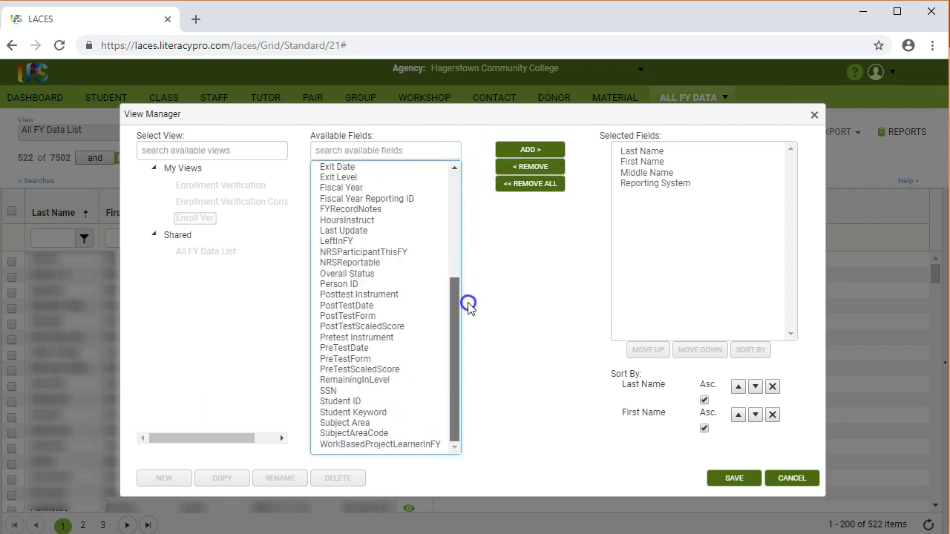
{"action": "left_click", "coordinate": [328, 391]}
{"action": "left_click", "coordinate": [505, 156]}
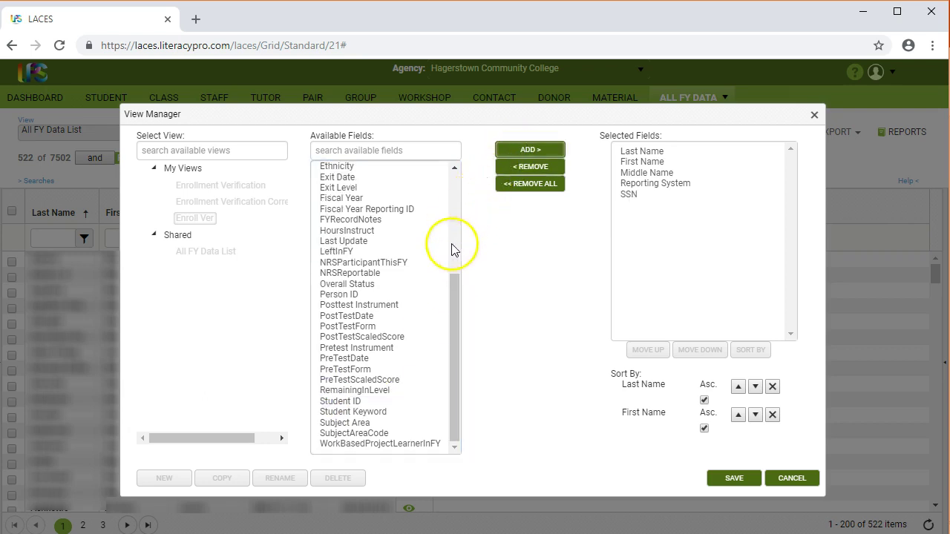
{"action": "left_click_drag", "start_coordinate": [454, 290], "coordinate": [455, 276]}
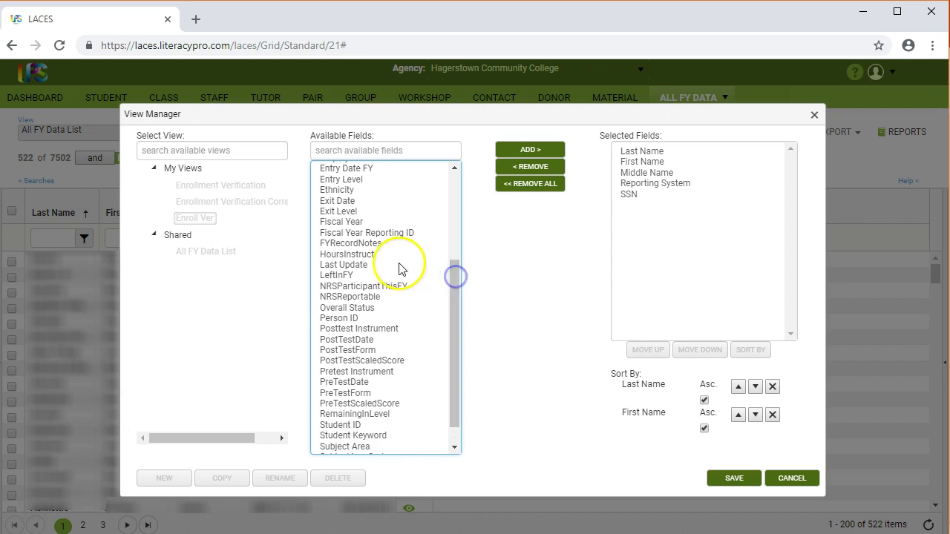
{"action": "left_click", "coordinate": [375, 253]}
{"action": "left_click", "coordinate": [518, 149]}
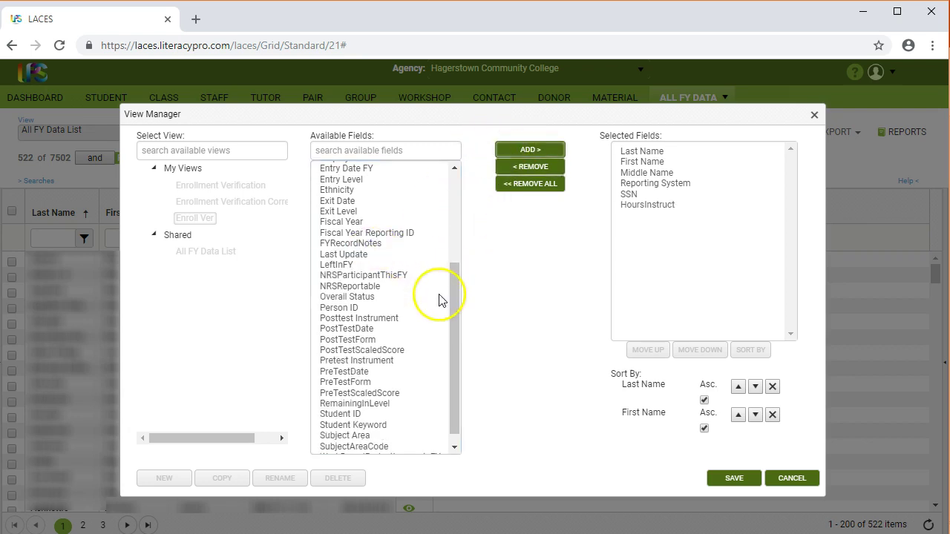
- Add the PreTestDate, PreTestForm and PreTestScaledScore fields to the Enroll Ver view
{"action": "left_click", "coordinate": [344, 371]}
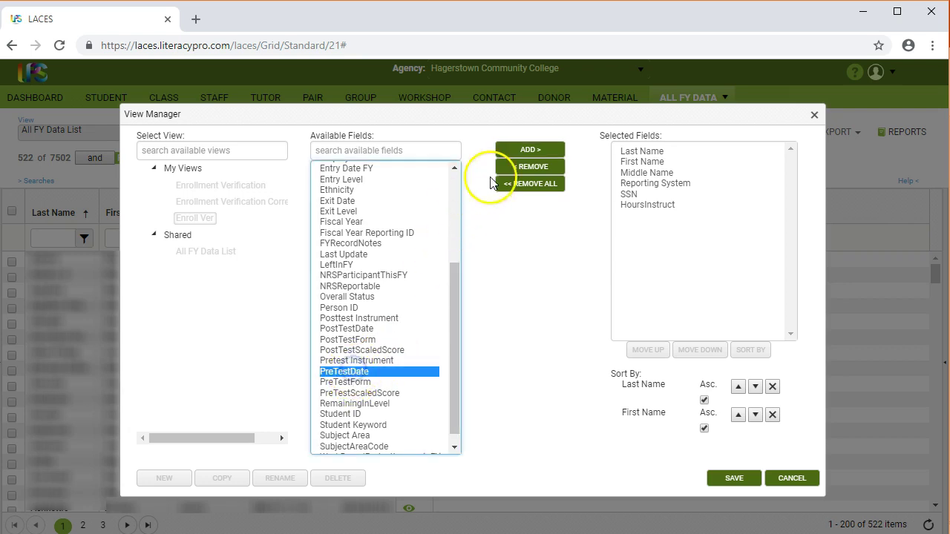
{"action": "left_click", "coordinate": [513, 151]}
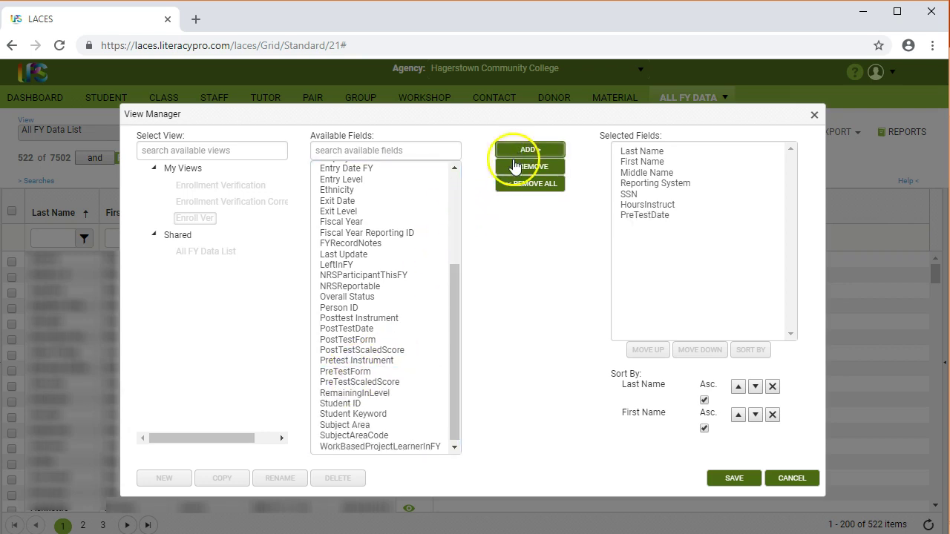
{"action": "left_click", "coordinate": [369, 340]}
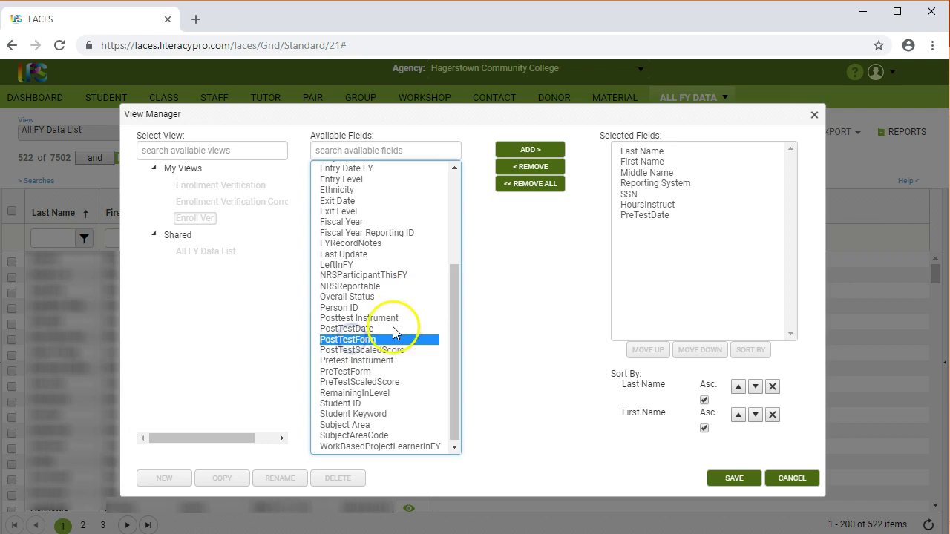
{"action": "left_click", "coordinate": [371, 373]}
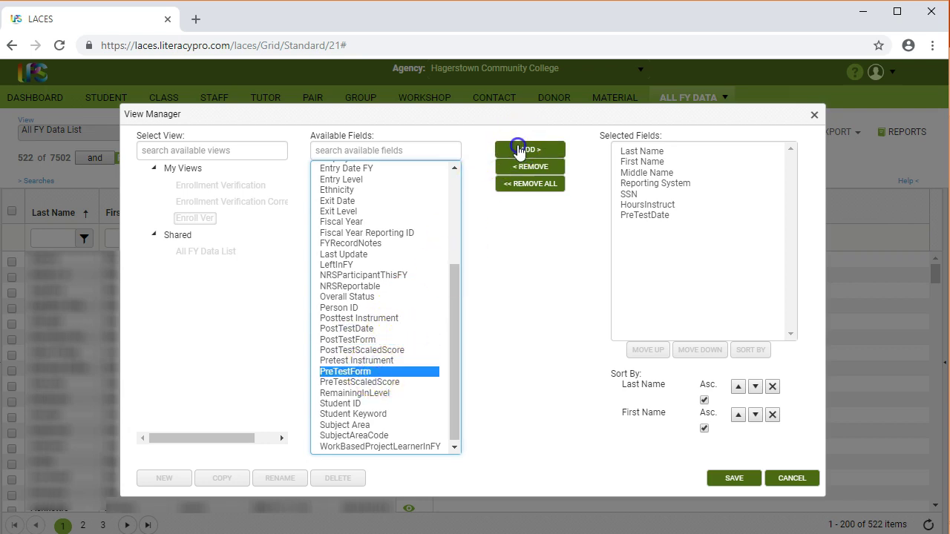
{"action": "left_click", "coordinate": [516, 150]}
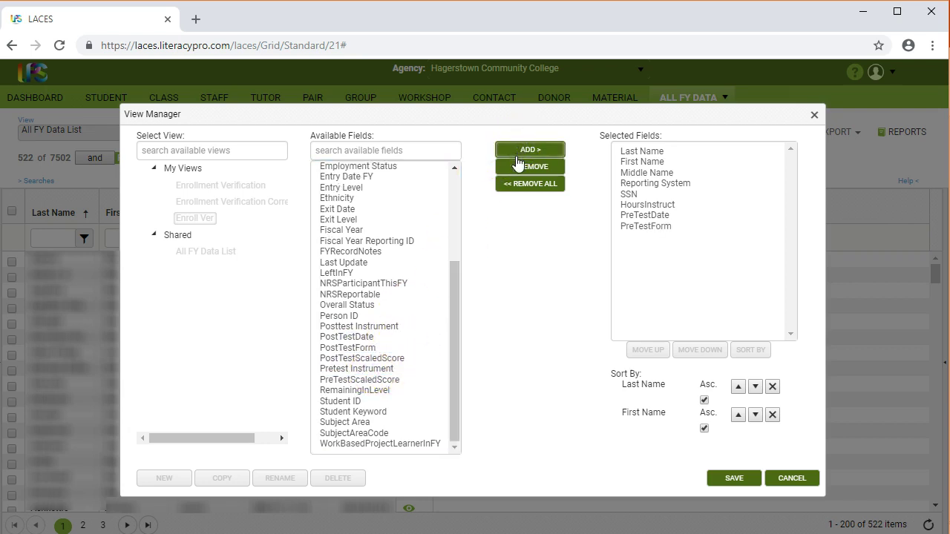
{"action": "left_click", "coordinate": [367, 379]}
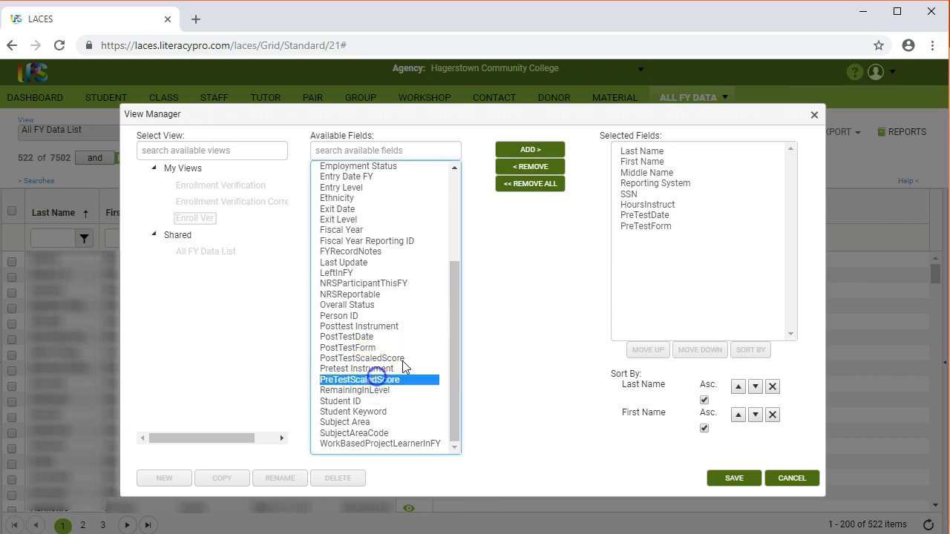
{"action": "left_click", "coordinate": [530, 153]}
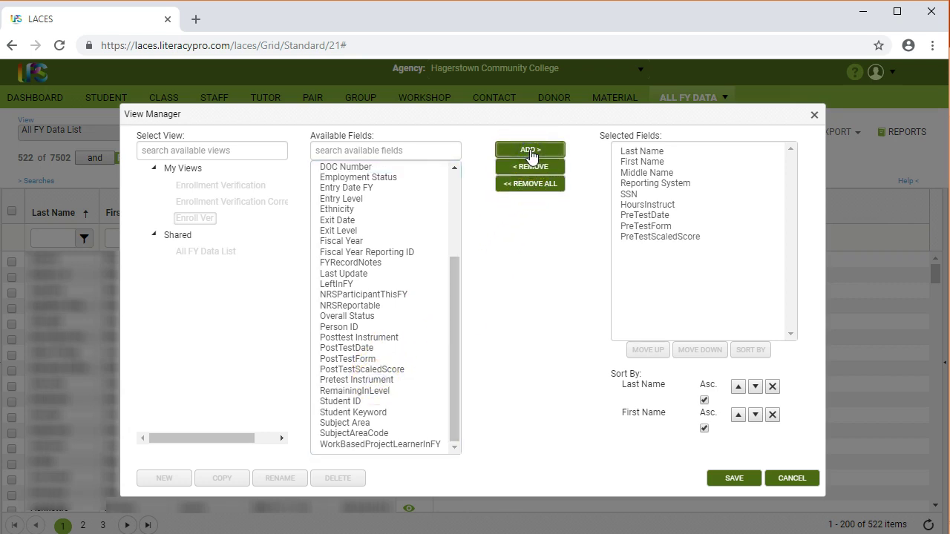
- Add the PostTestDate, PostTestForm and PostTestScaledScore fields to the Enroll Ver view
{"action": "left_click", "coordinate": [367, 350]}
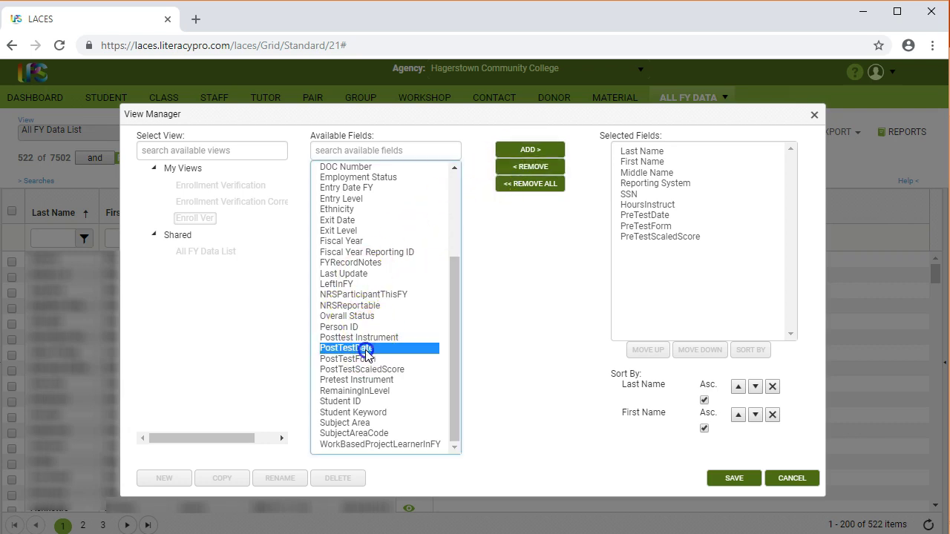
{"action": "left_click", "coordinate": [525, 153]}
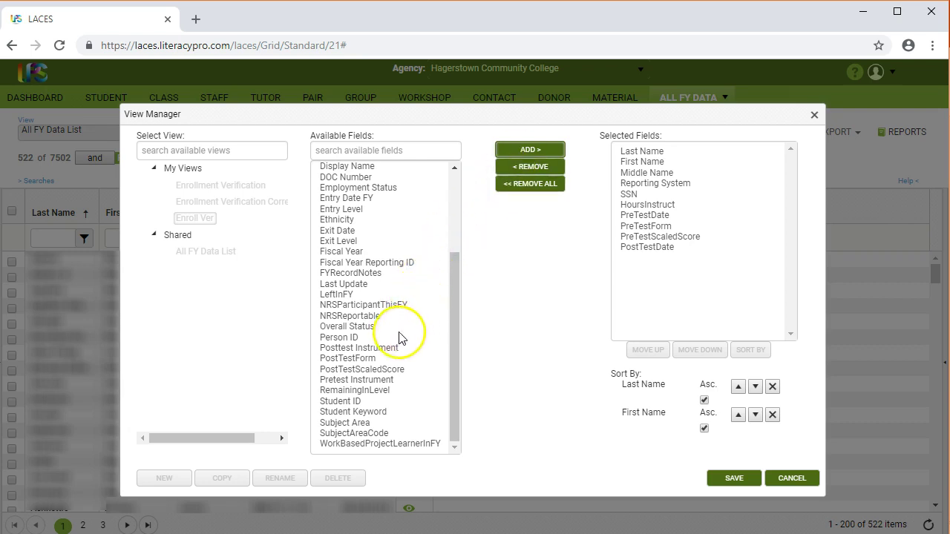
{"action": "left_click", "coordinate": [386, 359]}
{"action": "left_click", "coordinate": [530, 151]}
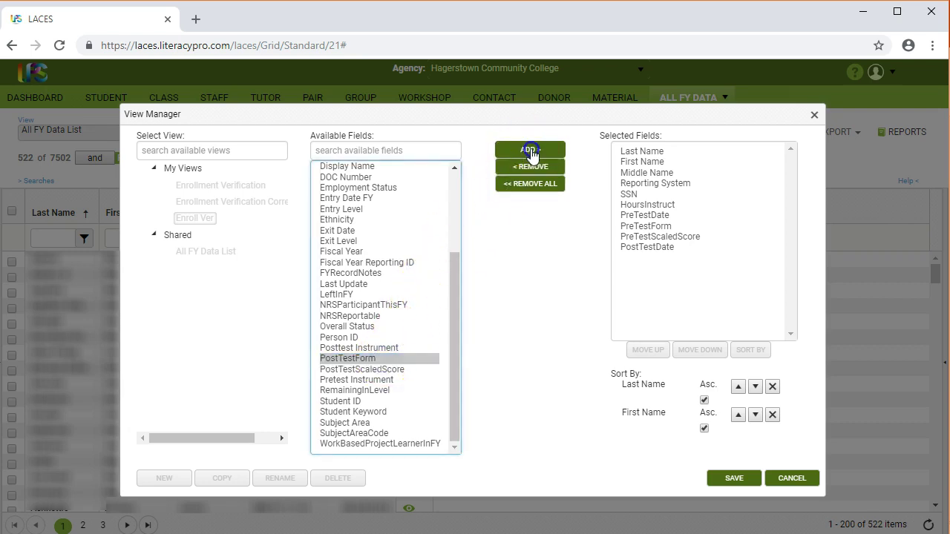
{"action": "left_click", "coordinate": [397, 370]}
{"action": "left_click", "coordinate": [521, 151]}
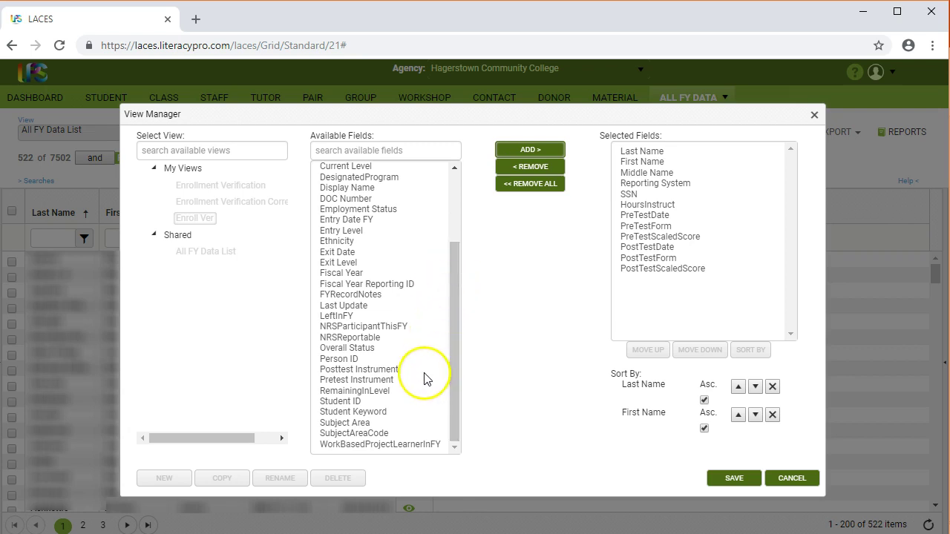
- Point out the Student Keyword field without adding it, and save the Enroll Ver view
{"action": "left_click", "coordinate": [379, 413]}
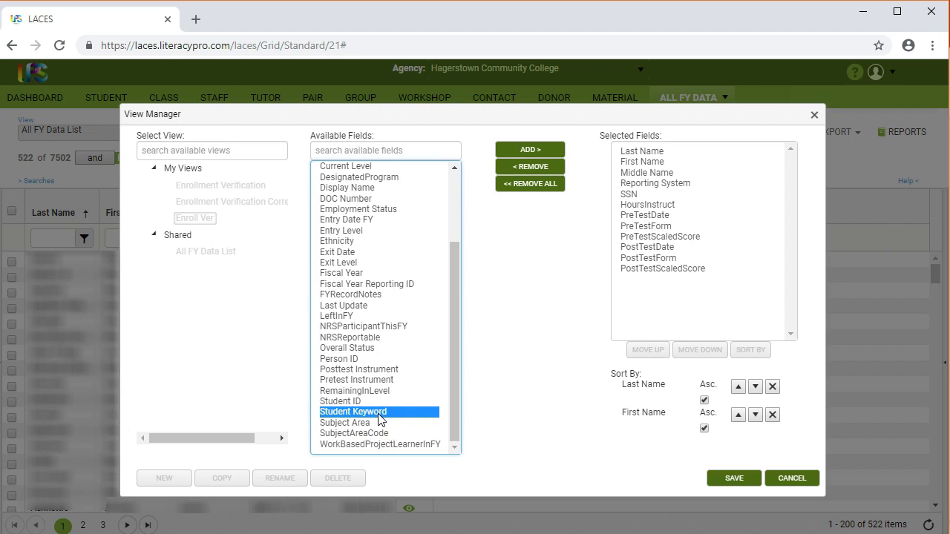
{"action": "left_click", "coordinate": [483, 408]}
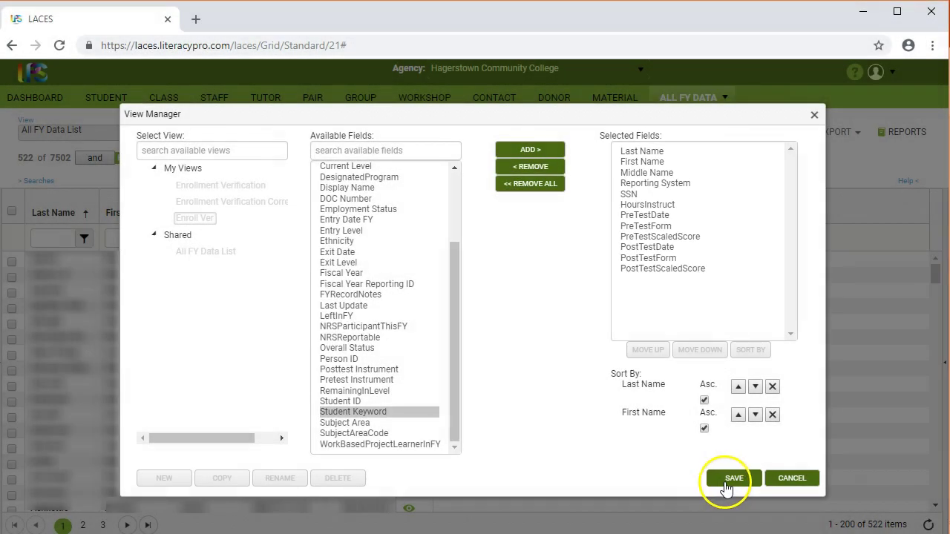
{"action": "left_click", "coordinate": [726, 481]}
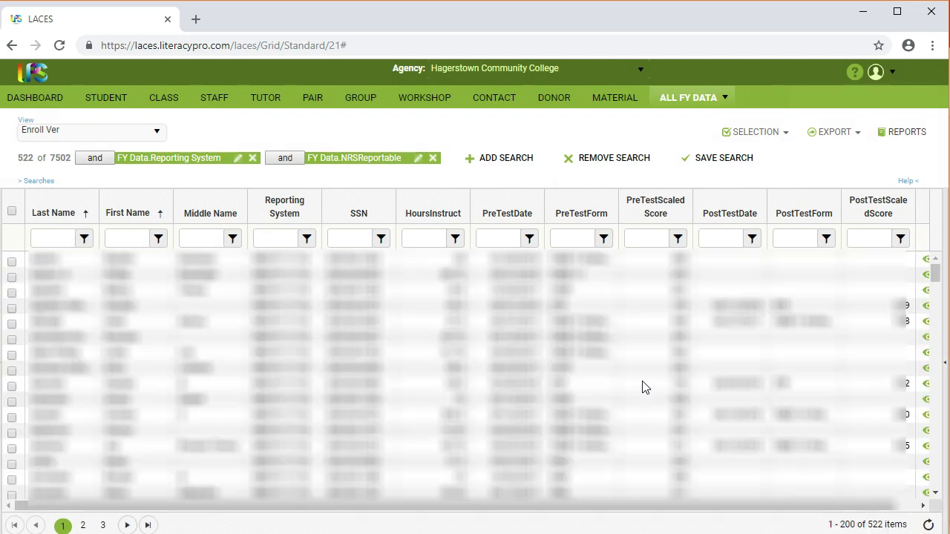
- Check the list of available views for the saved Enroll Ver view, leaving the current view in place
{"action": "left_click", "coordinate": [157, 132]}
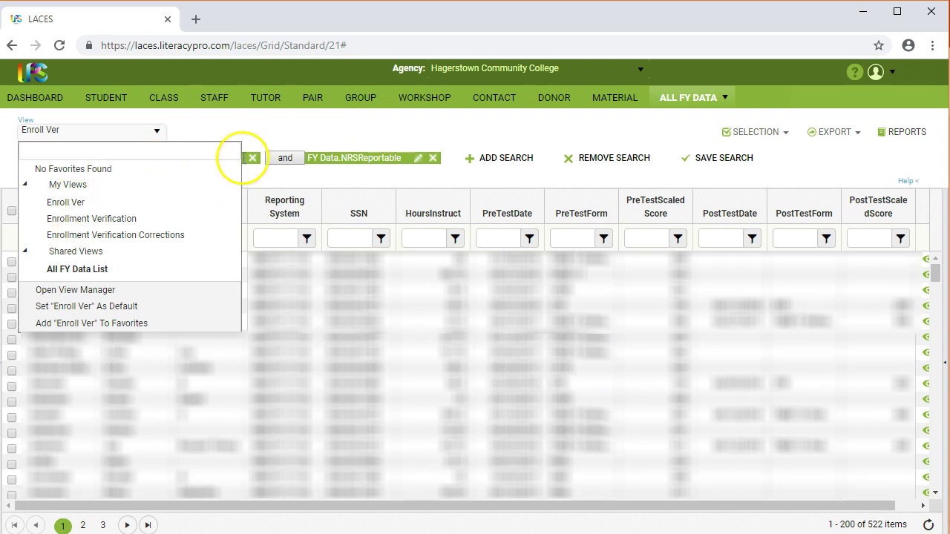
{"action": "left_click", "coordinate": [270, 132]}
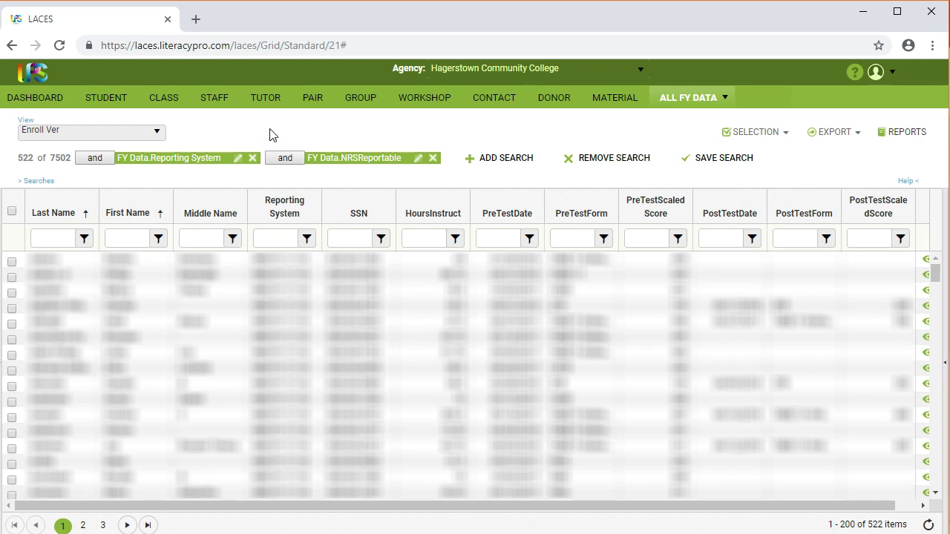
{"action": "left_click", "coordinate": [271, 135]}
{"action": "left_click", "coordinate": [274, 137]}
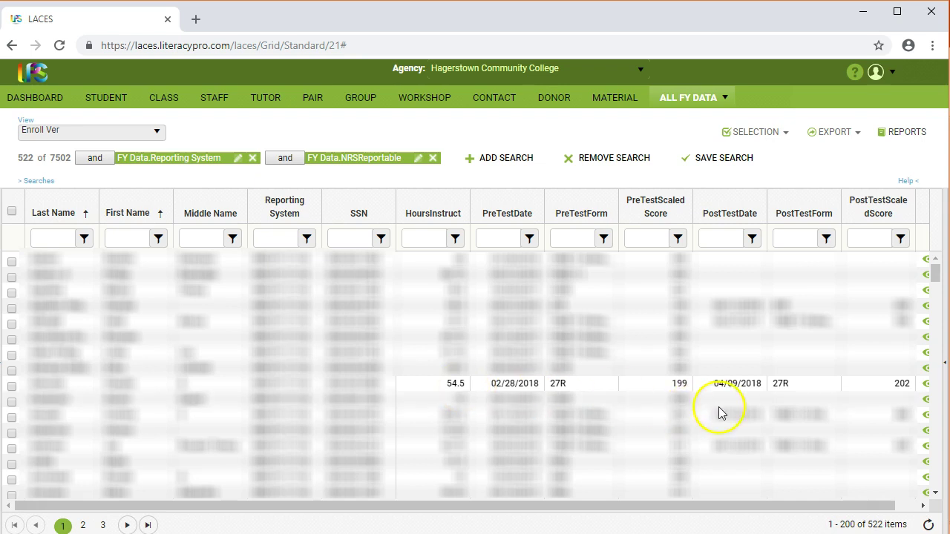
- Select five student records with post-test data across the first page and reduce the list to a subset of them
{"action": "left_click", "coordinate": [11, 386]}
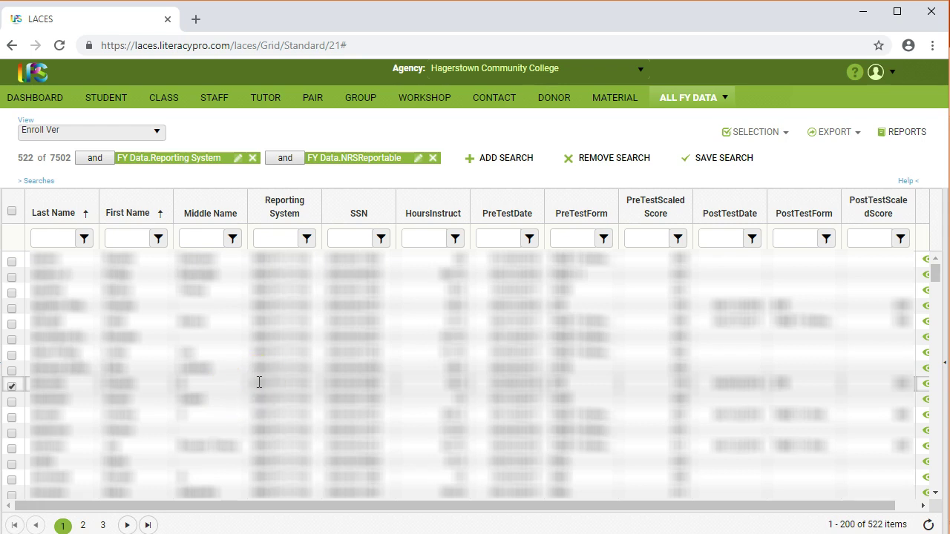
{"action": "scroll", "coordinate": [259, 386], "scroll_direction": "down", "scroll_amount": 10}
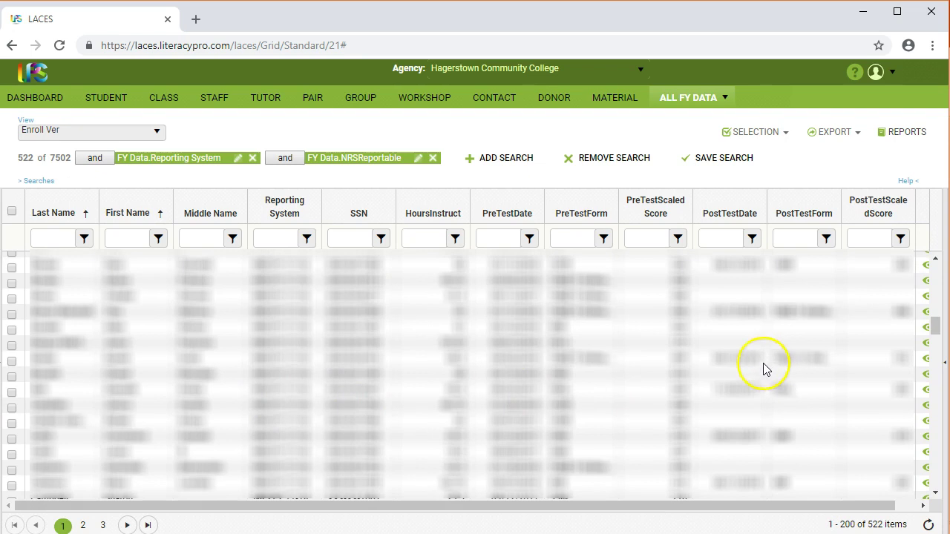
{"action": "left_click", "coordinate": [12, 361]}
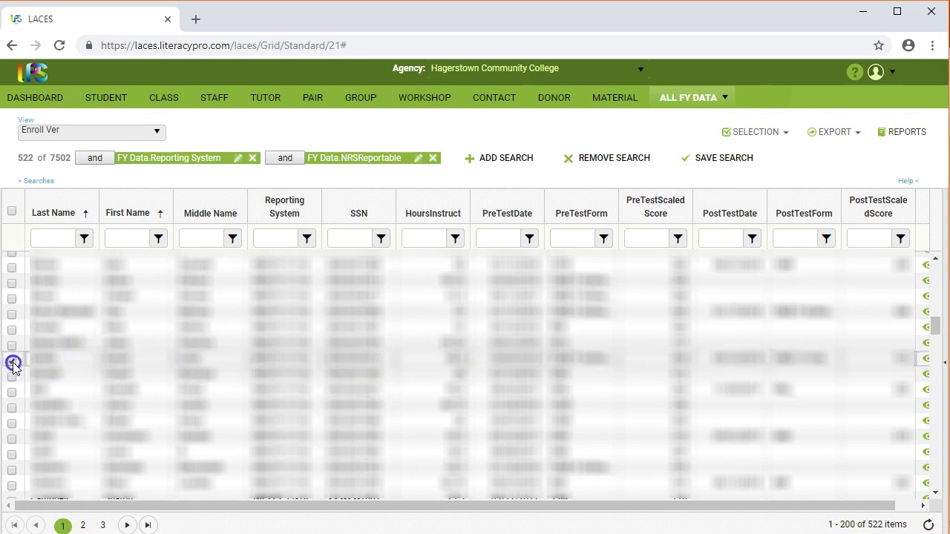
{"action": "scroll", "coordinate": [521, 385], "scroll_direction": "down", "scroll_amount": 1}
{"action": "scroll", "coordinate": [521, 385], "scroll_direction": "down", "scroll_amount": 6}
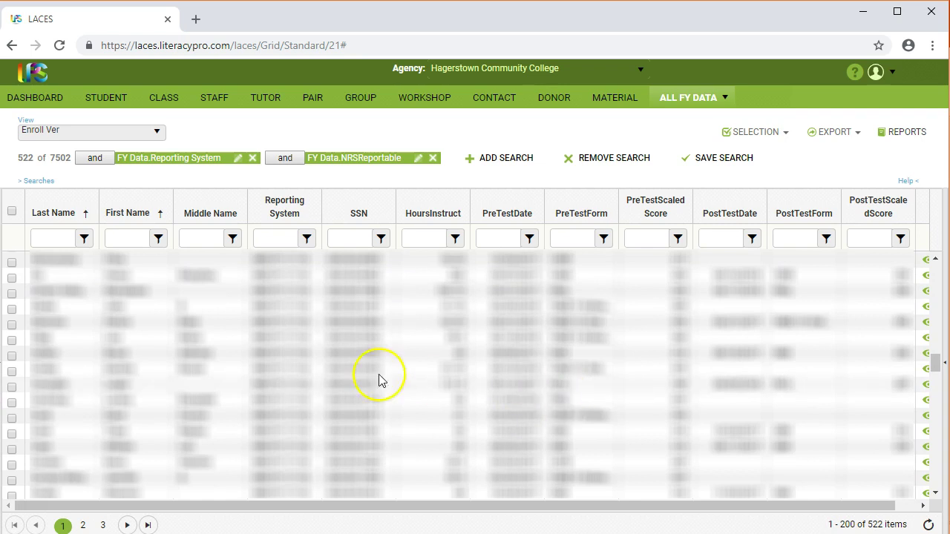
{"action": "left_click", "coordinate": [12, 387]}
{"action": "scroll", "coordinate": [530, 384], "scroll_direction": "down", "scroll_amount": 5}
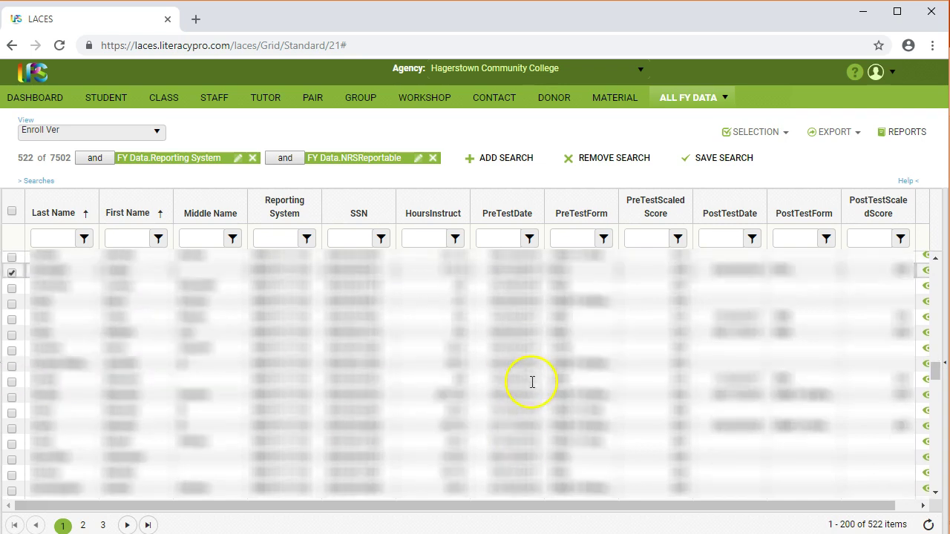
{"action": "scroll", "coordinate": [530, 381], "scroll_direction": "down", "scroll_amount": 3}
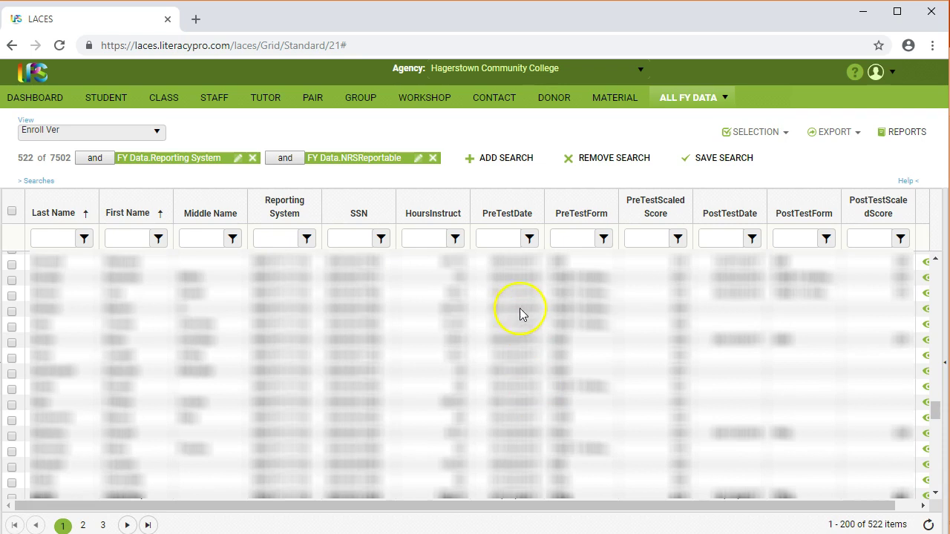
{"action": "left_click", "coordinate": [12, 297]}
{"action": "scroll", "coordinate": [525, 349], "scroll_direction": "down", "scroll_amount": 3}
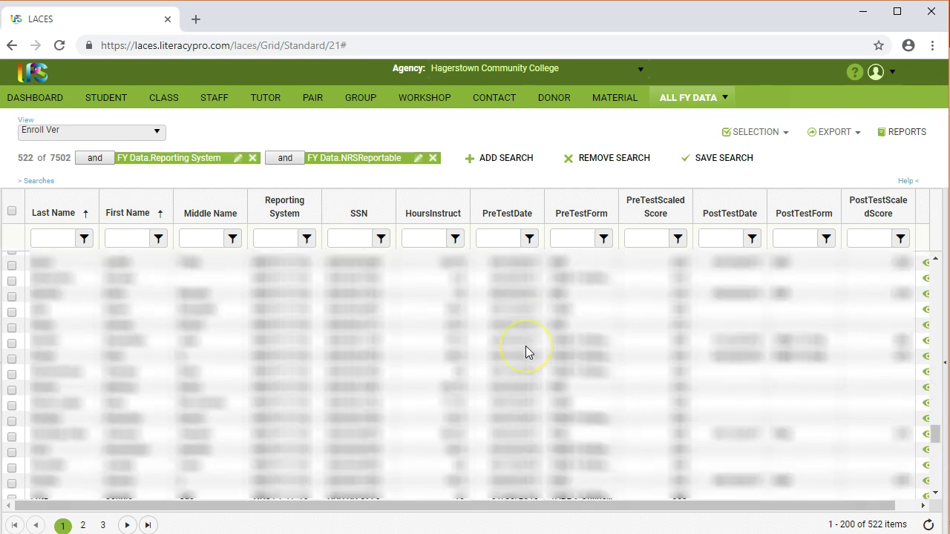
{"action": "scroll", "coordinate": [525, 346], "scroll_direction": "down", "scroll_amount": 2}
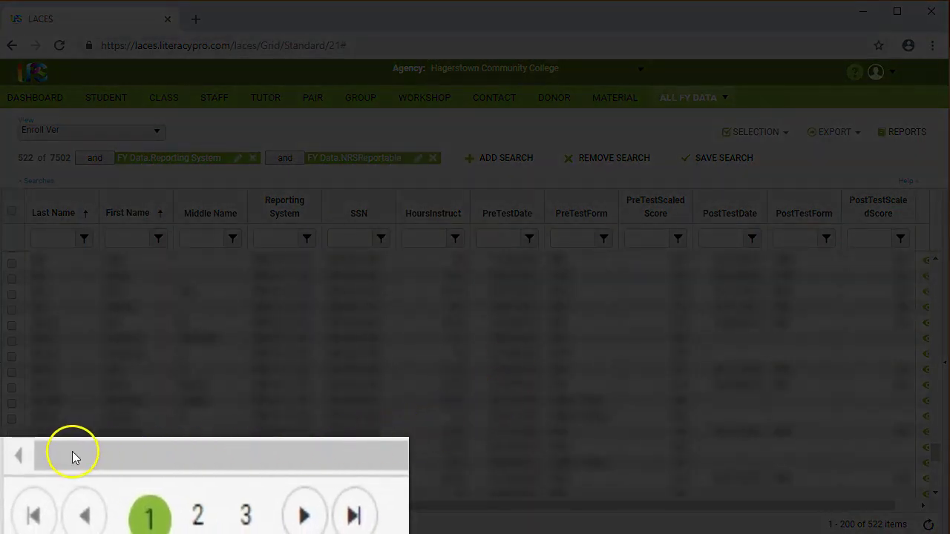
{"action": "left_click", "coordinate": [10, 434]}
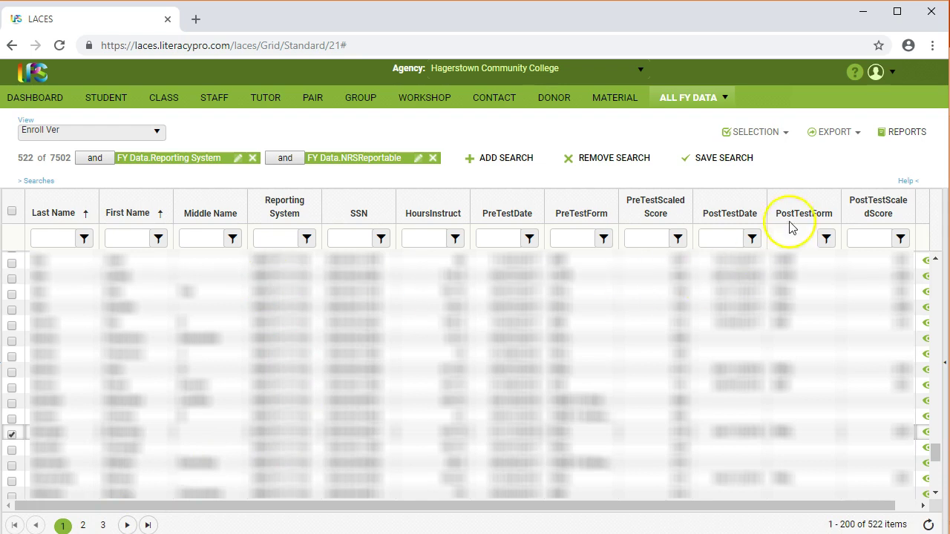
{"action": "left_click", "coordinate": [785, 133]}
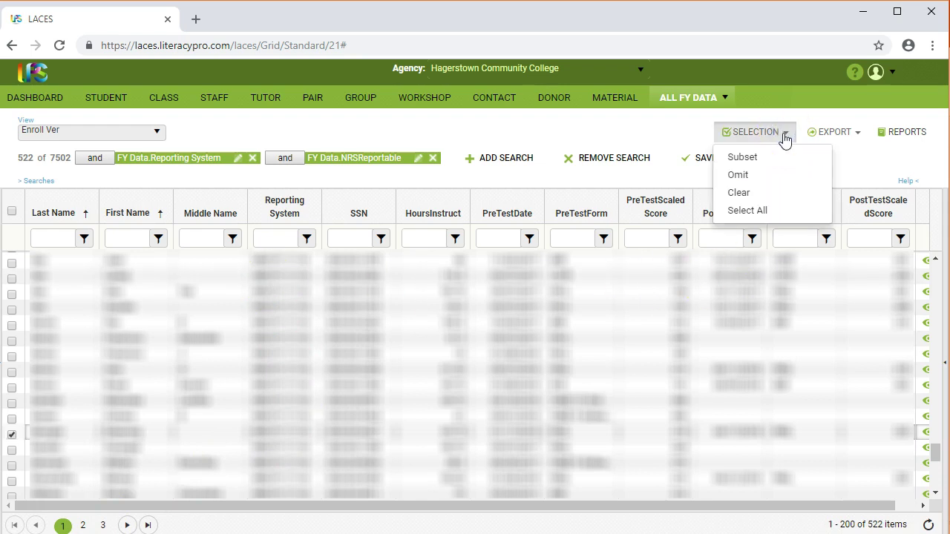
{"action": "left_click", "coordinate": [744, 157]}
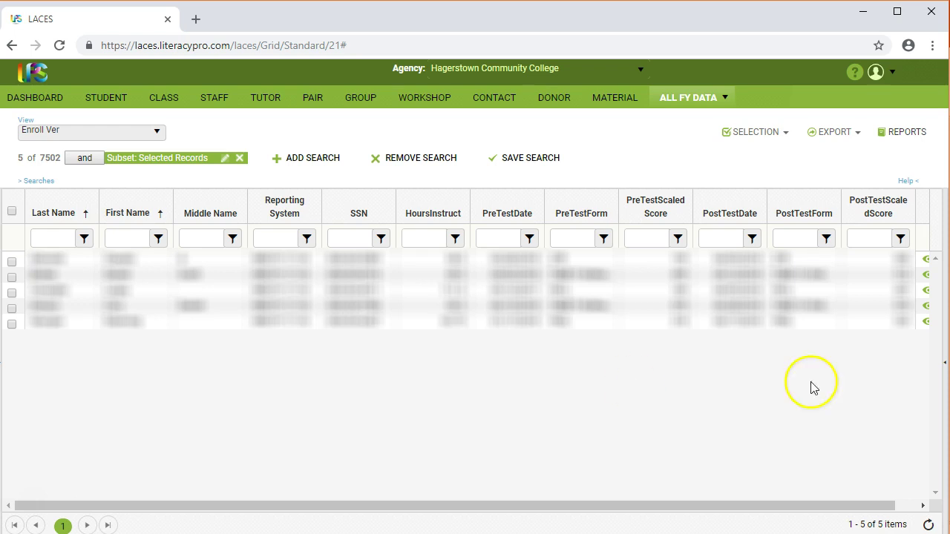
- Export the subset of selected records to CSV and open the downloaded file in Excel
{"action": "left_click", "coordinate": [840, 141]}
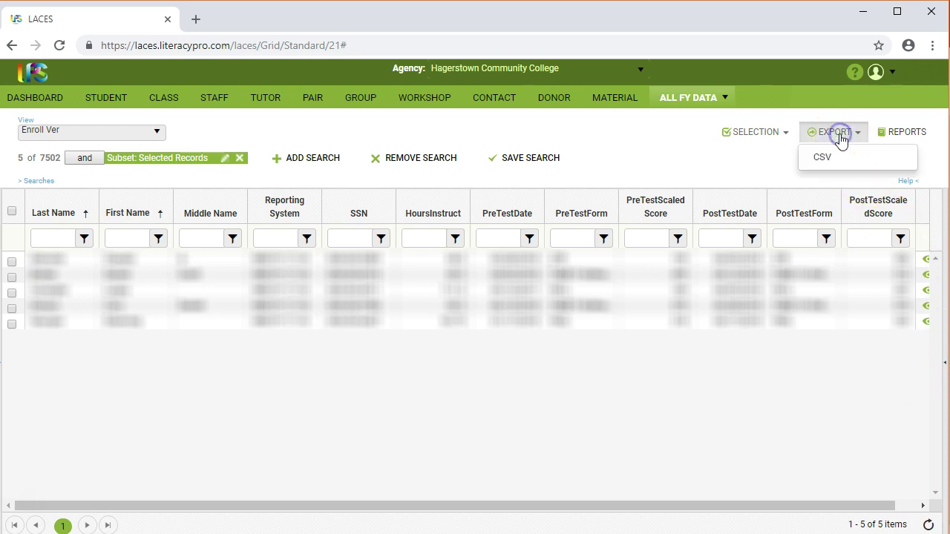
{"action": "left_click", "coordinate": [827, 156]}
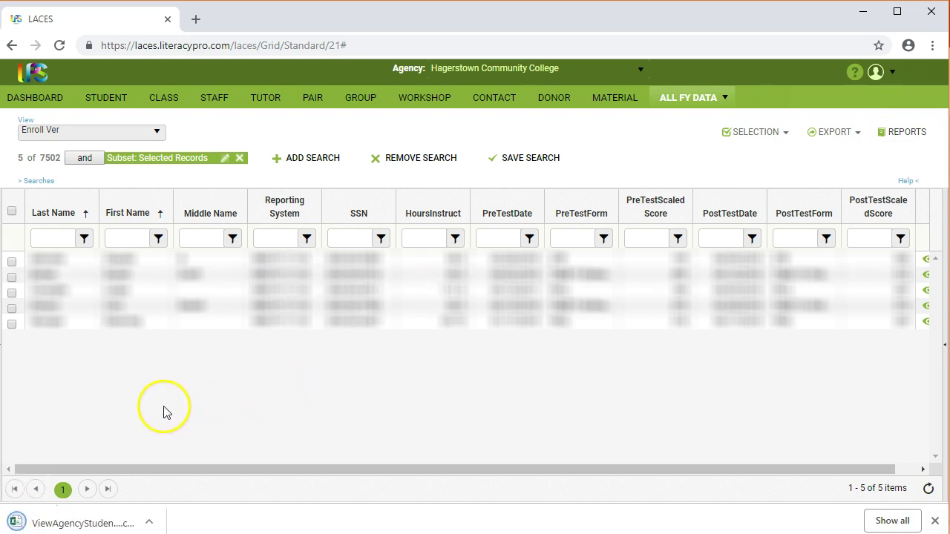
{"action": "left_click", "coordinate": [91, 519]}
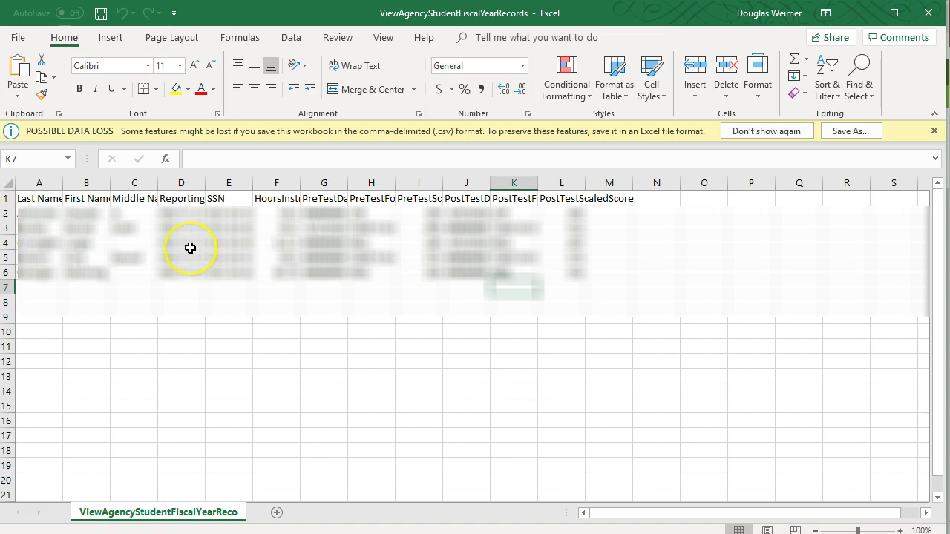
- Format the exported data in A1:L6 as a table in a light banded style with the first row as headers
{"action": "left_click_drag", "start_coordinate": [44, 197], "coordinate": [562, 269]}
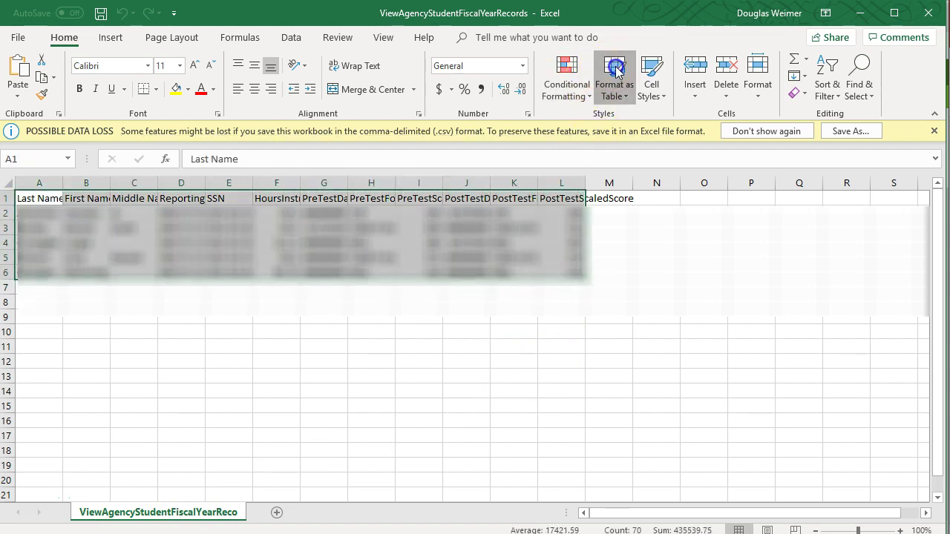
{"action": "left_click", "coordinate": [614, 71]}
{"action": "left_click", "coordinate": [592, 150]}
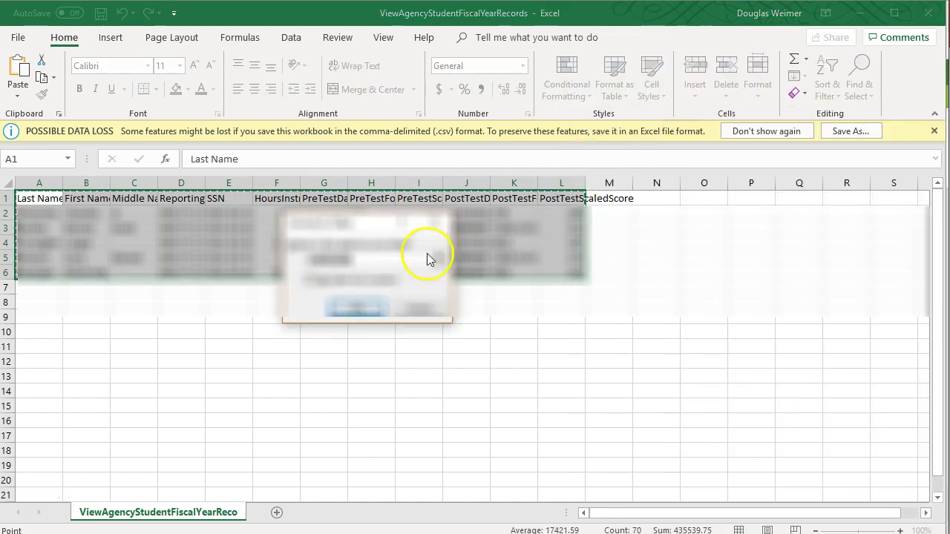
{"action": "left_click", "coordinate": [367, 320]}
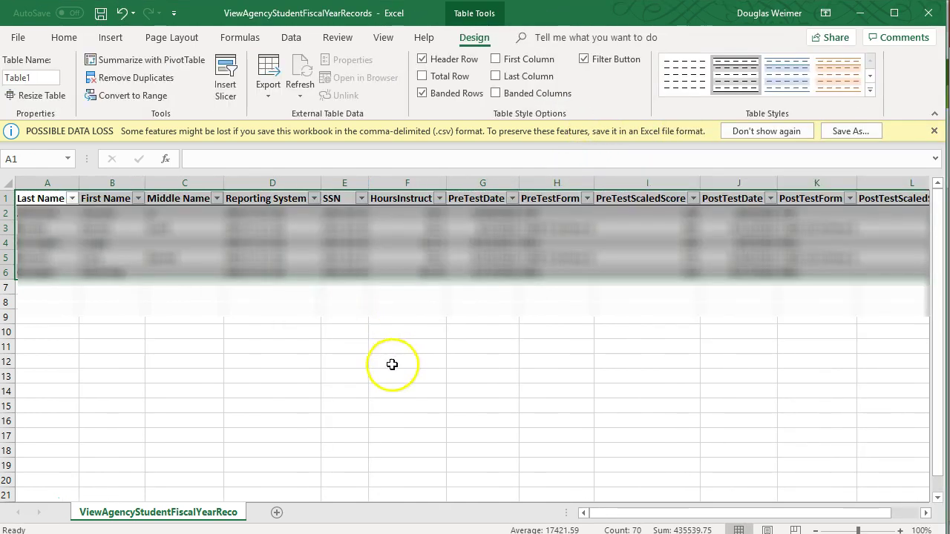
{"action": "left_click", "coordinate": [392, 363]}
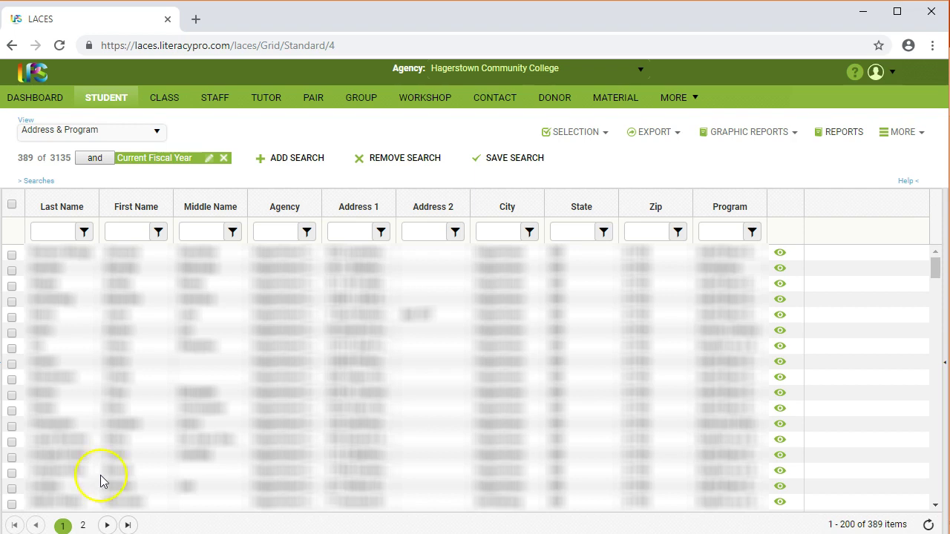
- Switch to the LACES Student area and create a new, empty view named "Birthdate" in the View Manager
{"action": "mouse_move", "coordinate": [687, 104]}
{"action": "left_click", "coordinate": [108, 97]}
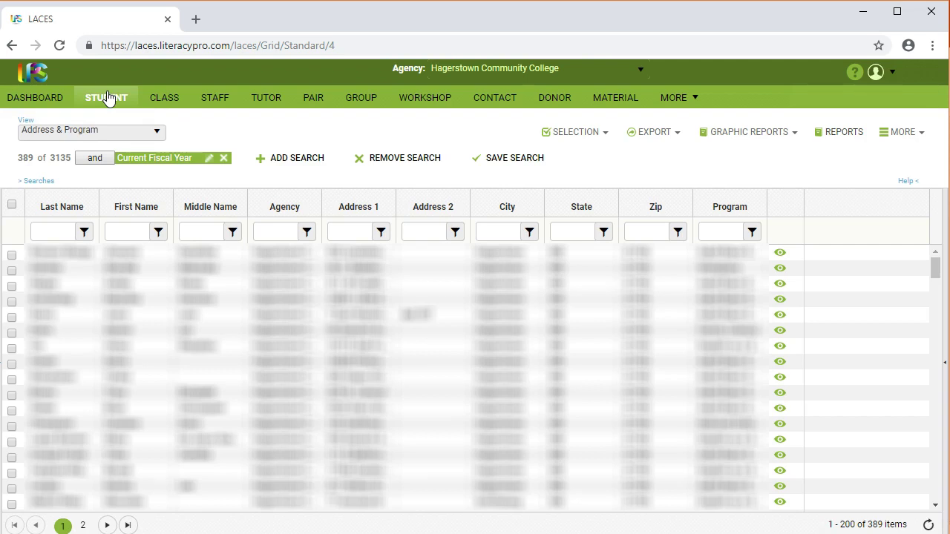
{"action": "left_click", "coordinate": [156, 131]}
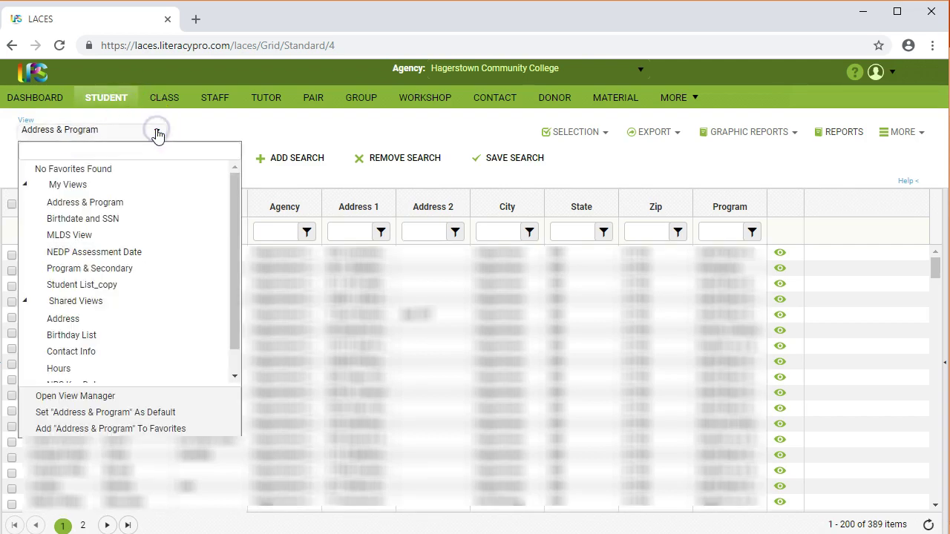
{"action": "left_click", "coordinate": [74, 396]}
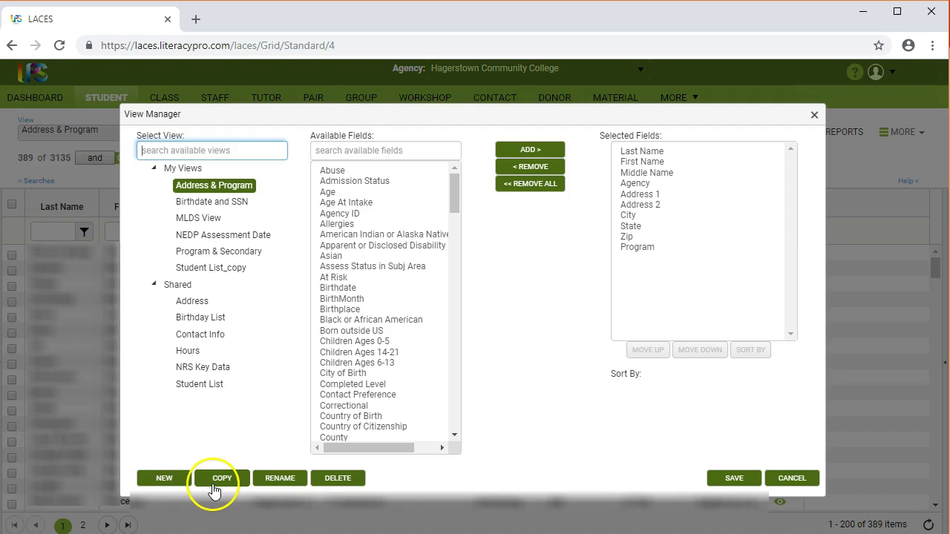
{"action": "left_click", "coordinate": [172, 484]}
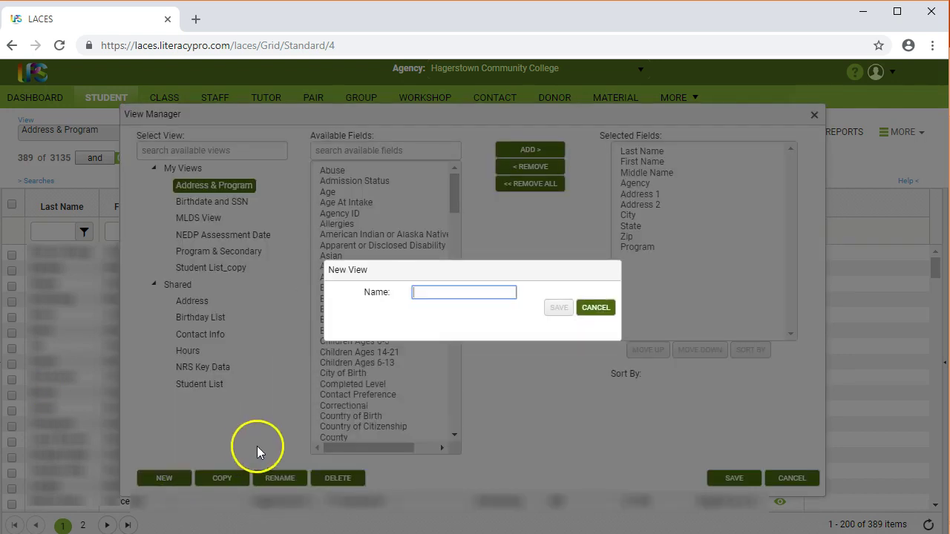
{"action": "type", "text": "Birthdate"}
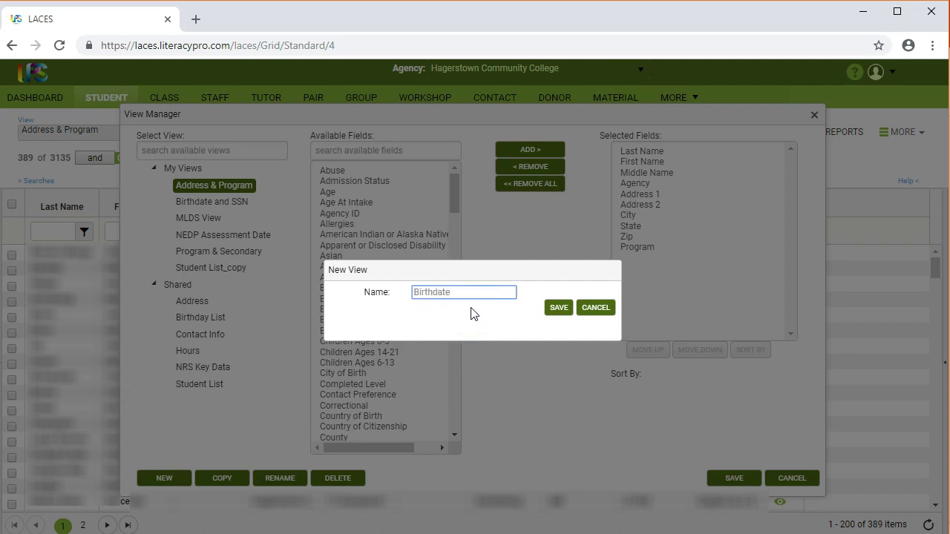
{"action": "left_click", "coordinate": [558, 307]}
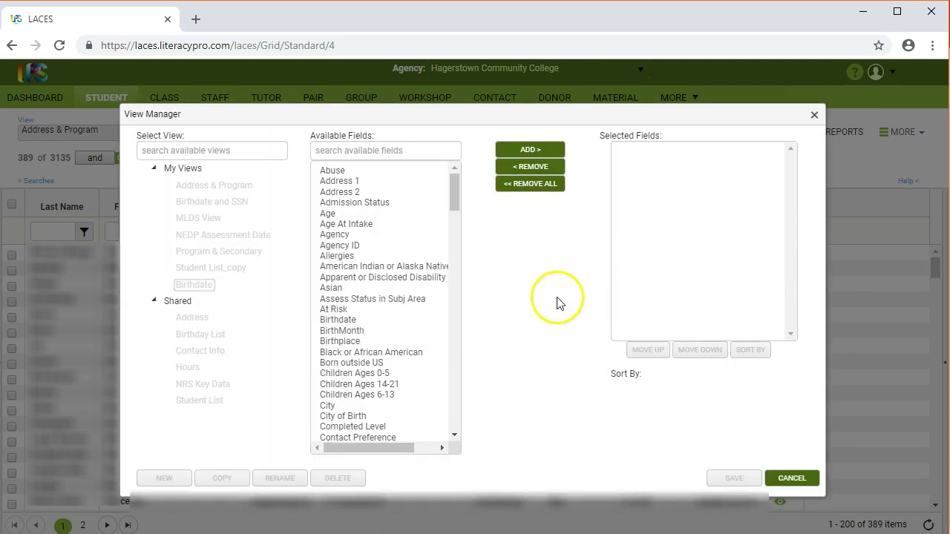
- Add the Last Name, First Name and Middle Name fields to the Birthdate view
{"action": "left_click_drag", "start_coordinate": [452, 198], "coordinate": [465, 326]}
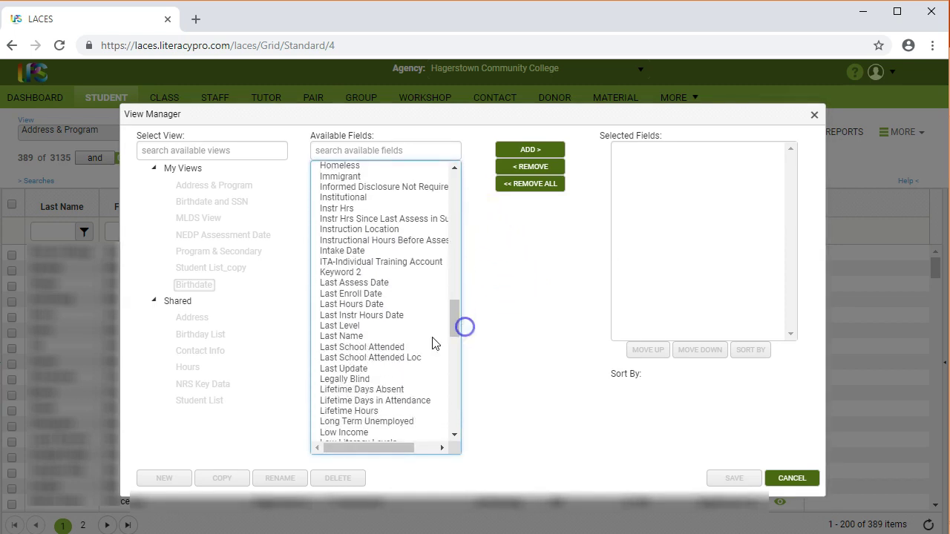
{"action": "left_click", "coordinate": [353, 337]}
{"action": "left_click", "coordinate": [525, 151]}
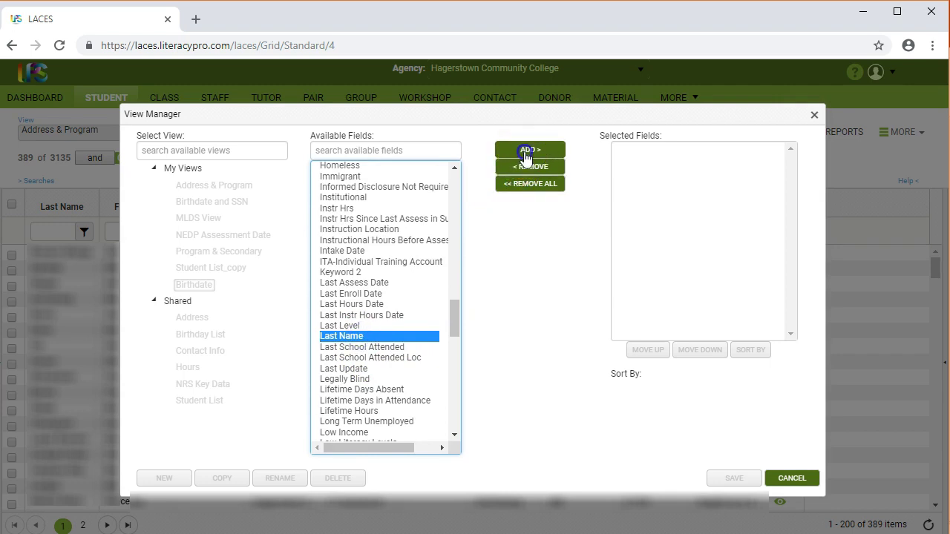
{"action": "mouse_move", "coordinate": [459, 317]}
{"action": "left_mouse_down"}
{"action": "mouse_move", "coordinate": [462, 153]}
{"action": "mouse_move", "coordinate": [452, 328]}
{"action": "left_mouse_up"}
{"action": "left_click", "coordinate": [355, 321]}
{"action": "left_click", "coordinate": [526, 151]}
{"action": "left_click", "coordinate": [361, 410]}
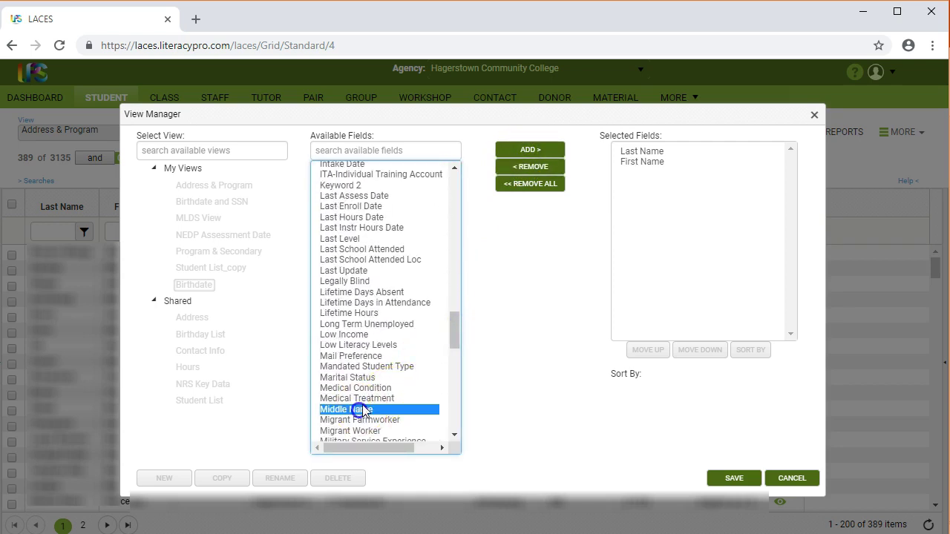
{"action": "left_click", "coordinate": [530, 149]}
- Add the SSN and Birthdate fields to the Birthdate view and save it
{"action": "left_click_drag", "start_coordinate": [450, 334], "coordinate": [463, 384]}
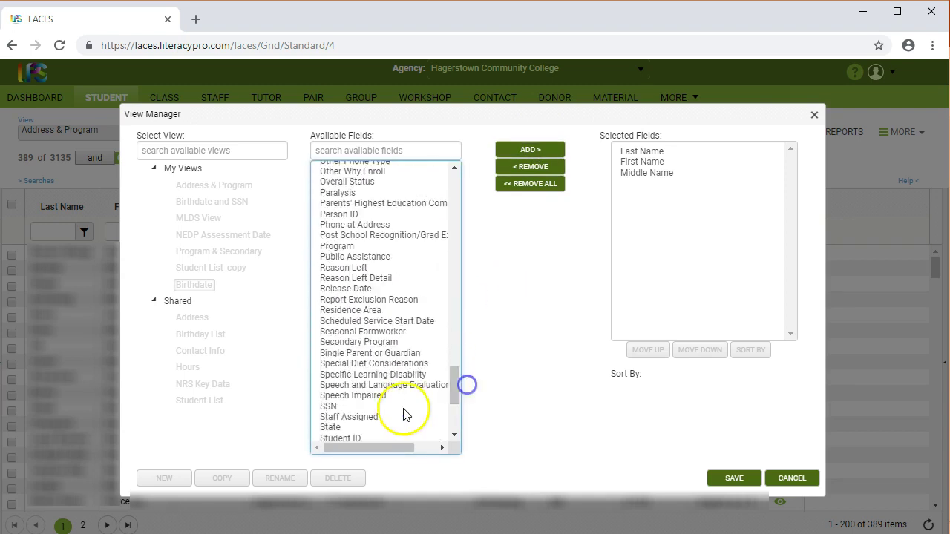
{"action": "left_click", "coordinate": [345, 407]}
{"action": "left_click", "coordinate": [530, 149]}
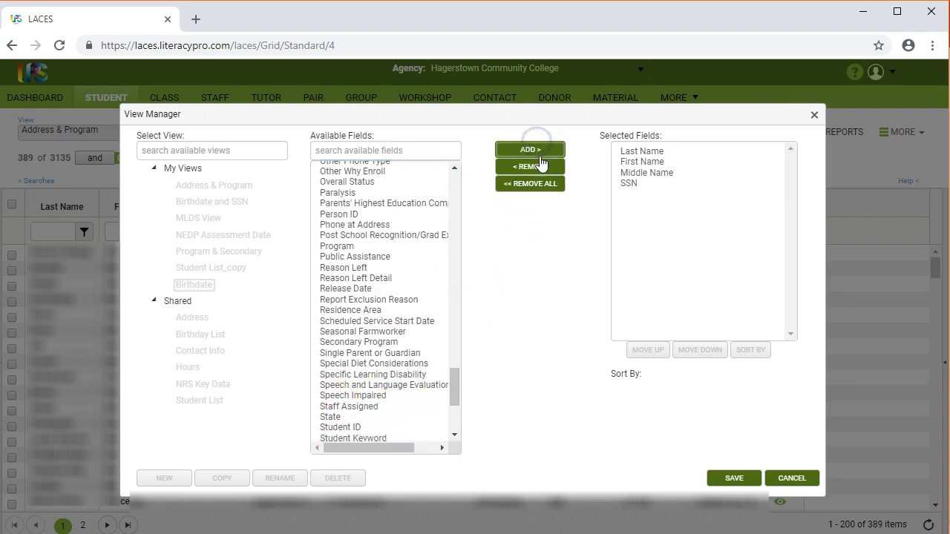
{"action": "left_click_drag", "start_coordinate": [449, 384], "coordinate": [472, 156]}
{"action": "left_click", "coordinate": [335, 319]}
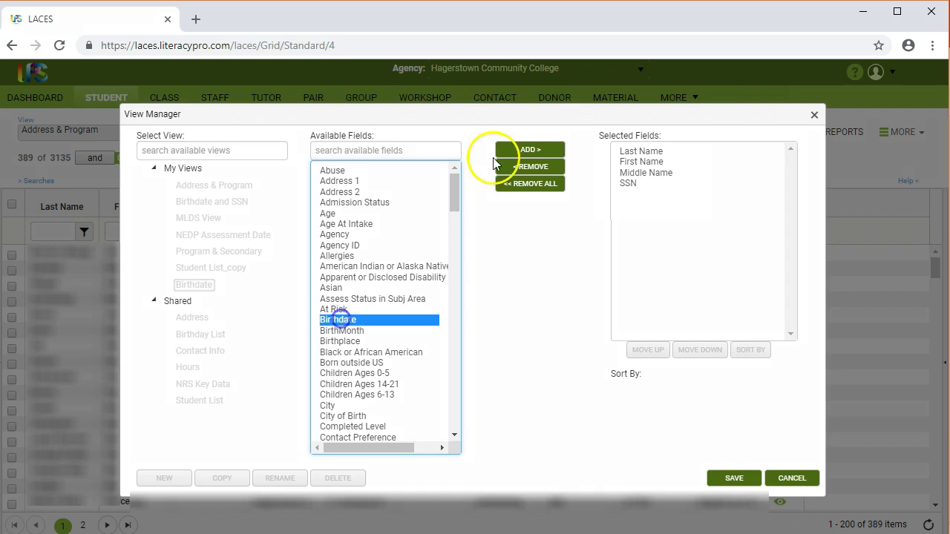
{"action": "left_click", "coordinate": [522, 152]}
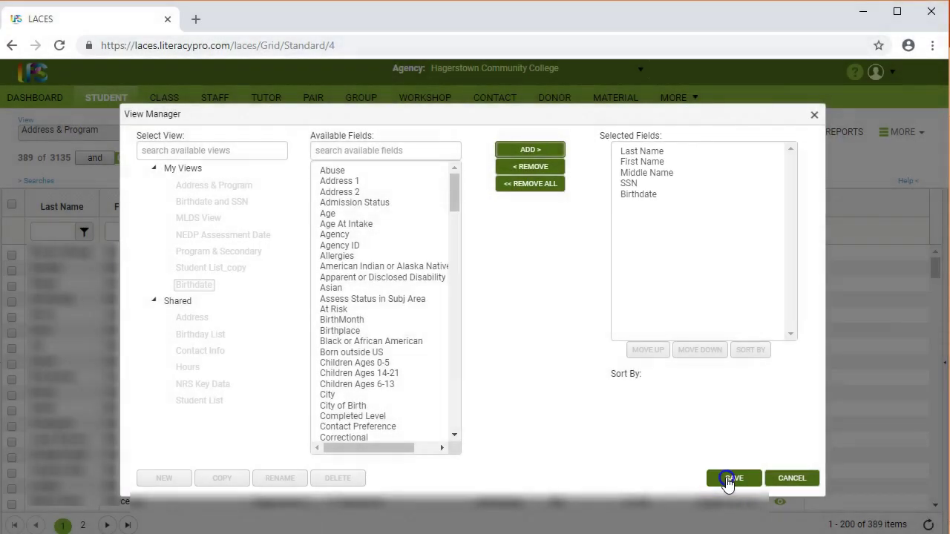
{"action": "left_click", "coordinate": [726, 477]}
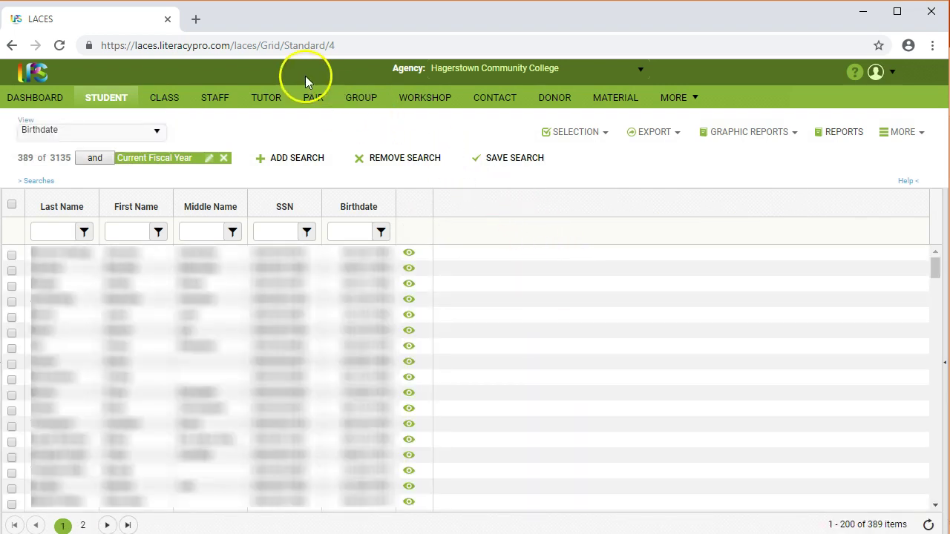
- Remove the Current Fiscal Year search from the Birthdate view and sort the students by last name in ascending order
{"action": "left_click", "coordinate": [158, 133]}
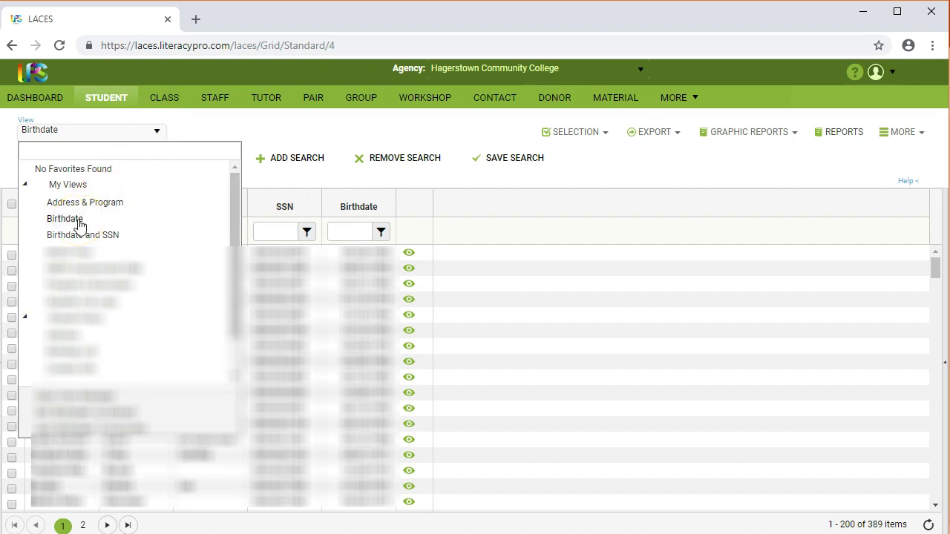
{"action": "left_click", "coordinate": [304, 123]}
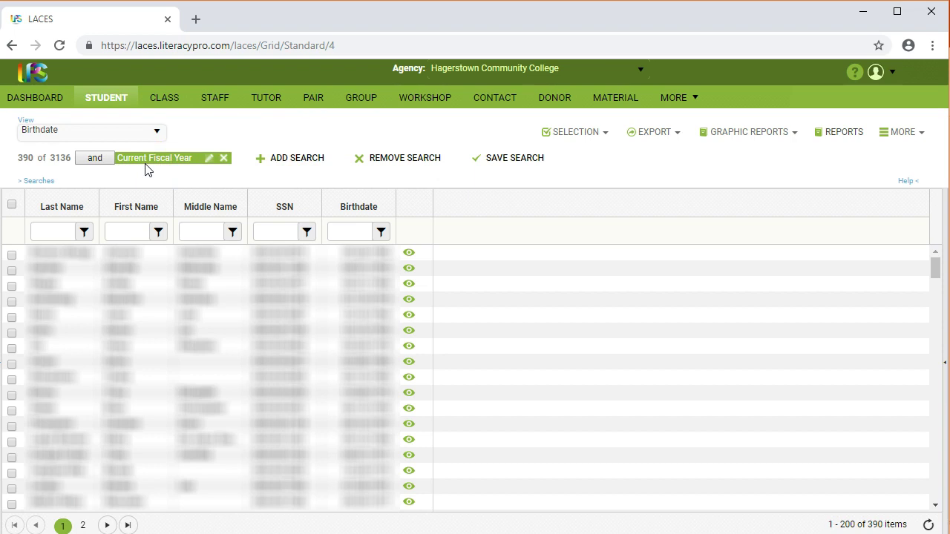
{"action": "left_click", "coordinate": [224, 158]}
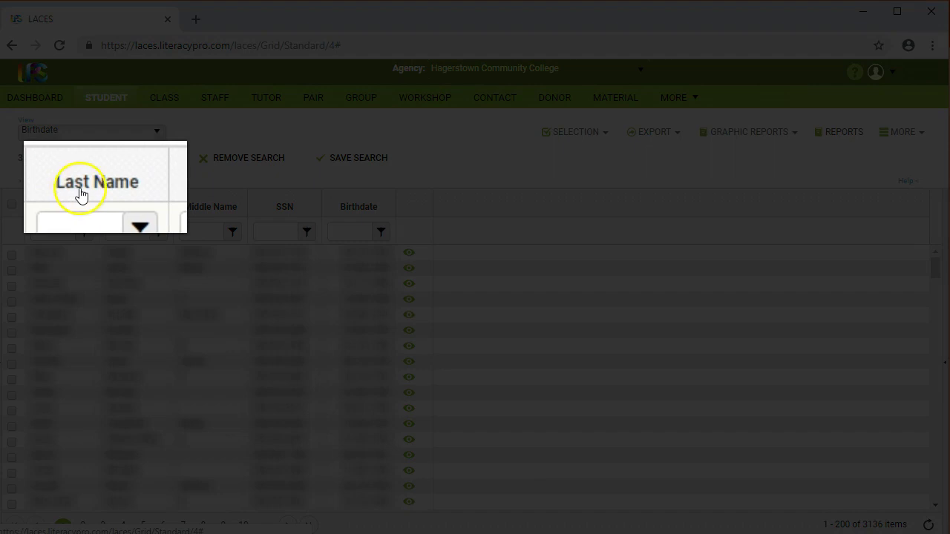
{"action": "left_click", "coordinate": [128, 189]}
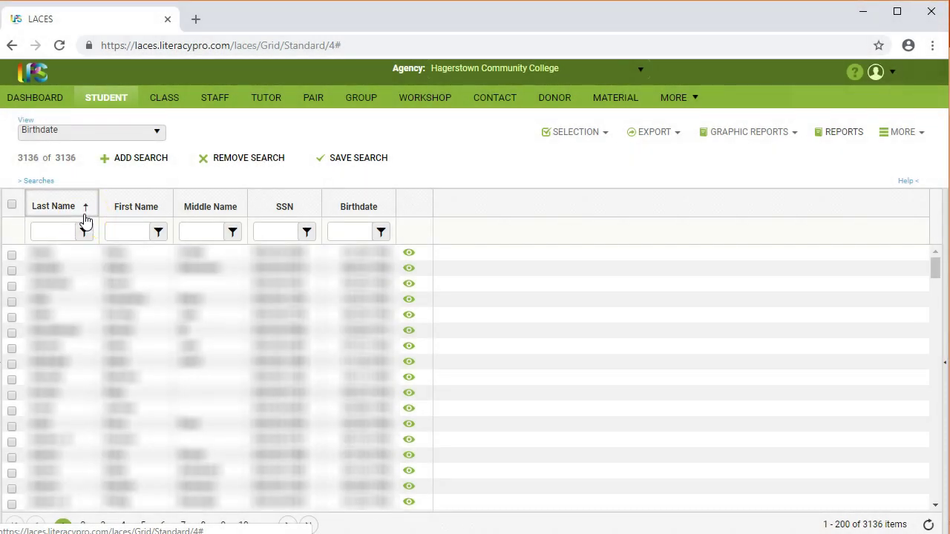
- Try filtering the Last Name column for "Name" and remove that search from the student list
{"action": "left_click", "coordinate": [53, 234]}
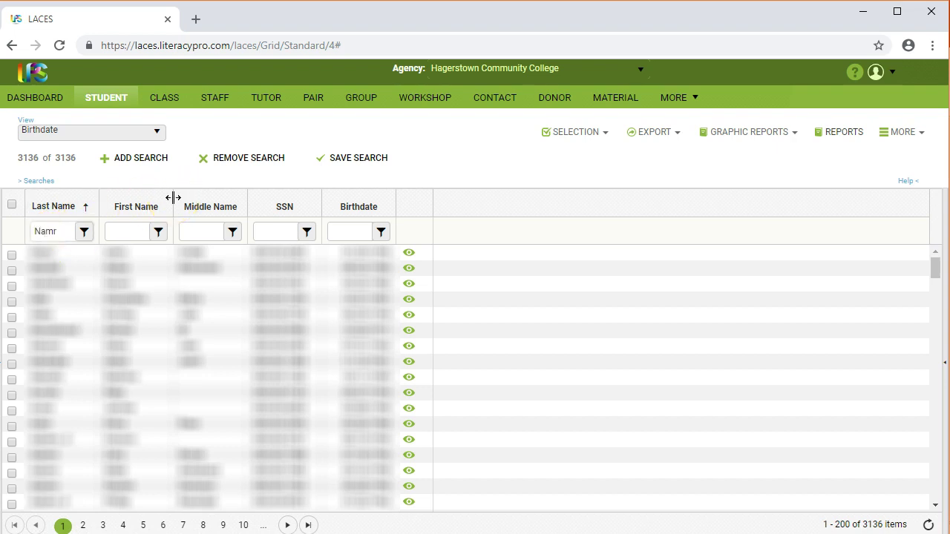
{"action": "key", "text": "Return"}
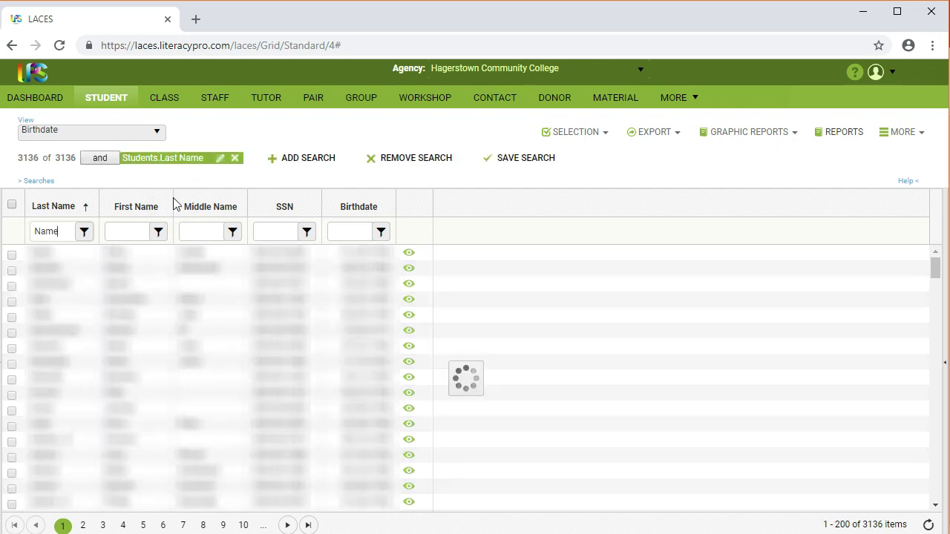
{"action": "left_click", "coordinate": [168, 185]}
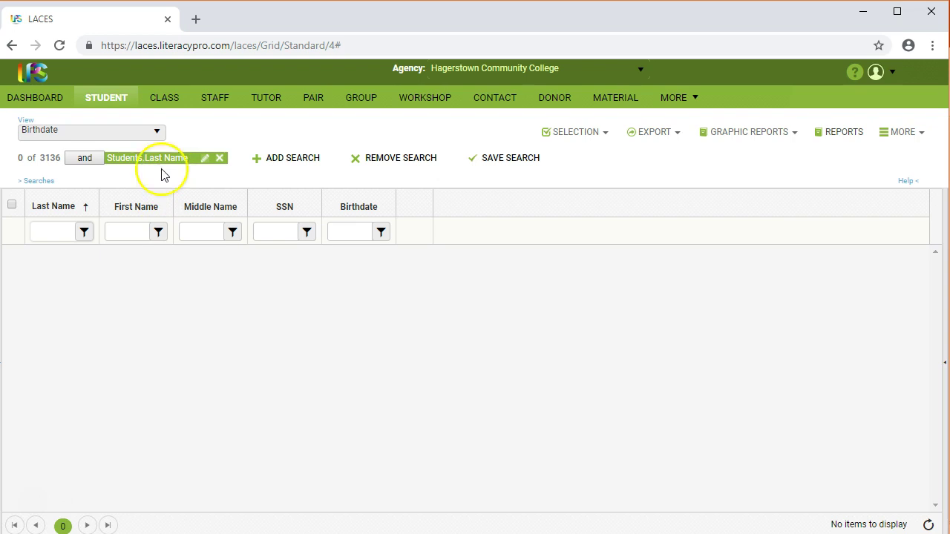
{"action": "left_click", "coordinate": [220, 160]}
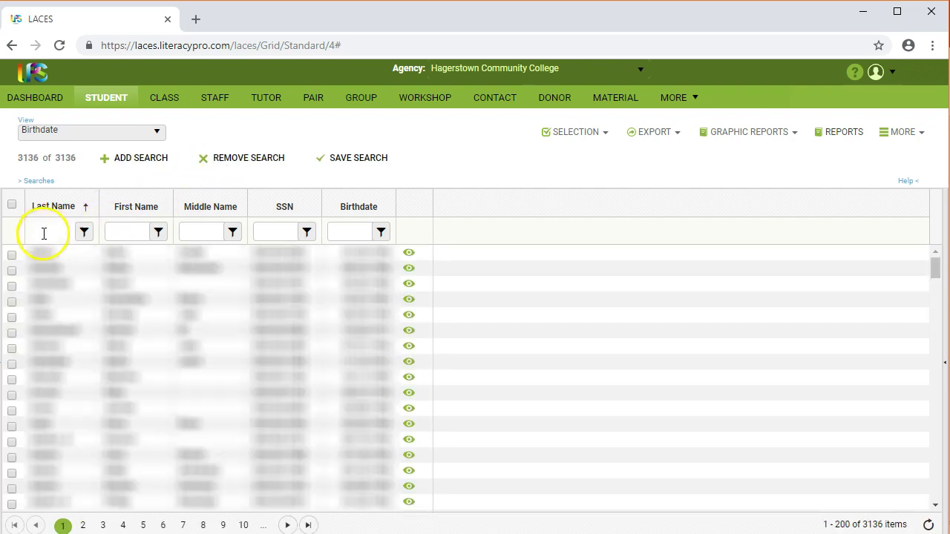
- Select five student records across the first page of the Birthdate view and reduce the list to a subset of them
{"action": "left_click", "coordinate": [11, 255]}
{"action": "scroll", "coordinate": [21, 282], "scroll_direction": "down", "scroll_amount": 2}
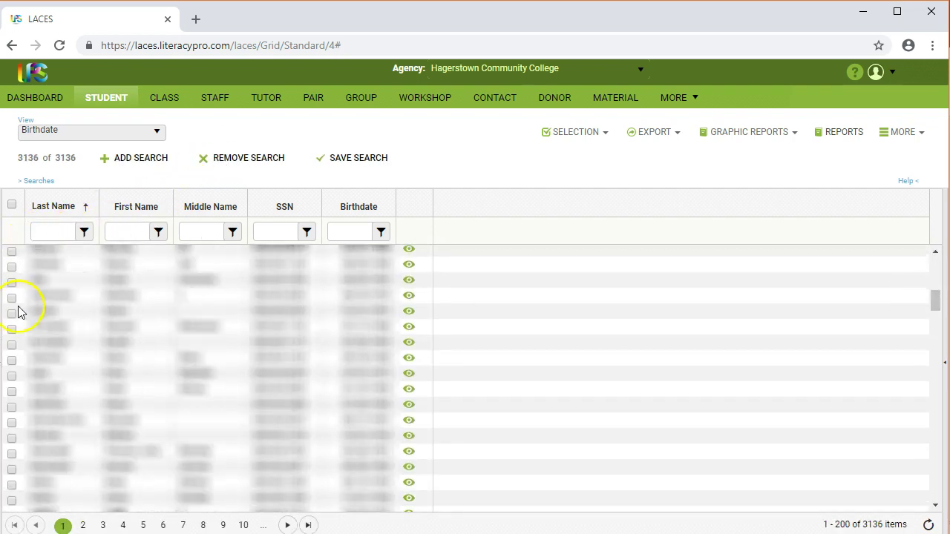
{"action": "left_click", "coordinate": [10, 324]}
{"action": "scroll", "coordinate": [10, 349], "scroll_direction": "down", "scroll_amount": 2}
{"action": "scroll", "coordinate": [10, 361], "scroll_direction": "down", "scroll_amount": 1}
{"action": "left_click", "coordinate": [9, 364]}
{"action": "scroll", "coordinate": [11, 364], "scroll_direction": "down", "scroll_amount": 2}
{"action": "left_click", "coordinate": [11, 365]}
{"action": "scroll", "coordinate": [11, 369], "scroll_direction": "down", "scroll_amount": 2}
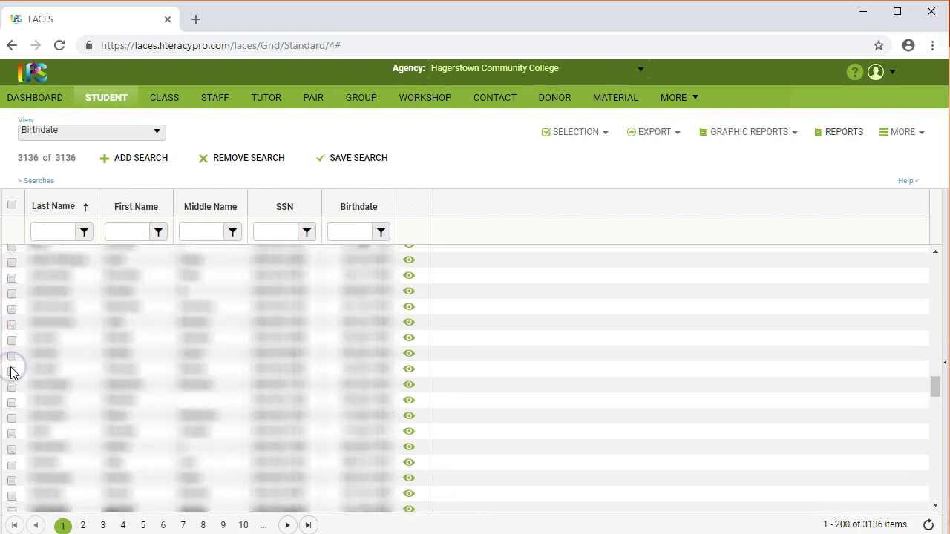
{"action": "left_click", "coordinate": [12, 395]}
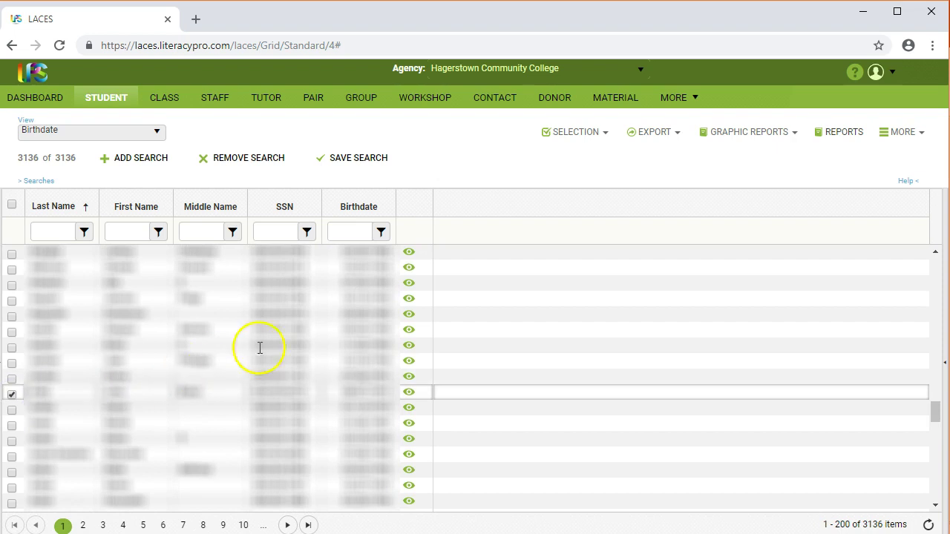
{"action": "left_click", "coordinate": [587, 141]}
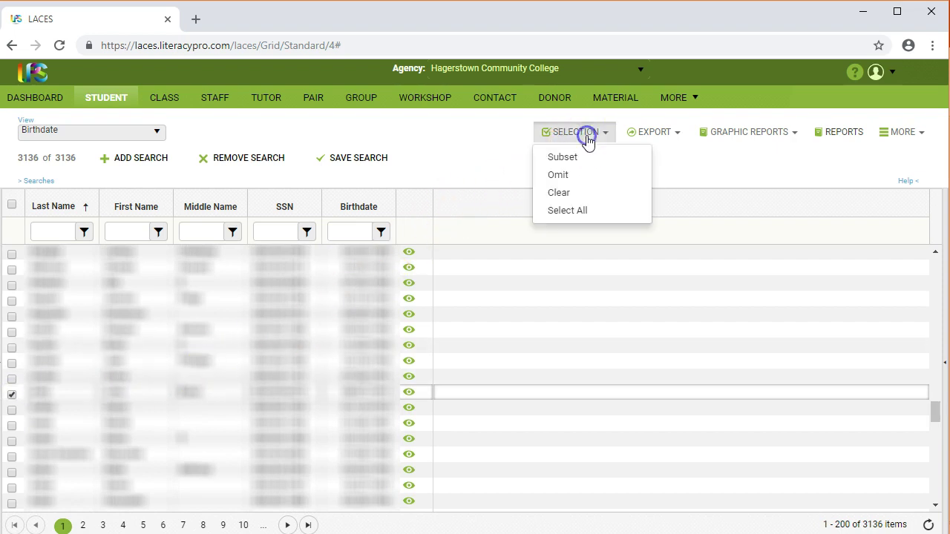
{"action": "left_click", "coordinate": [565, 157]}
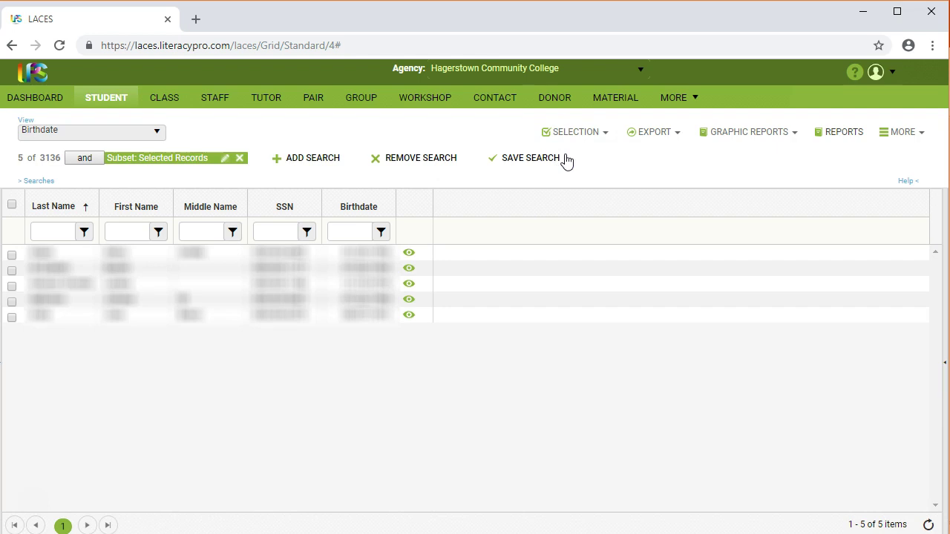
- Export the five-student Birthdate subset to CSV and open the downloaded file
{"action": "left_click", "coordinate": [673, 133]}
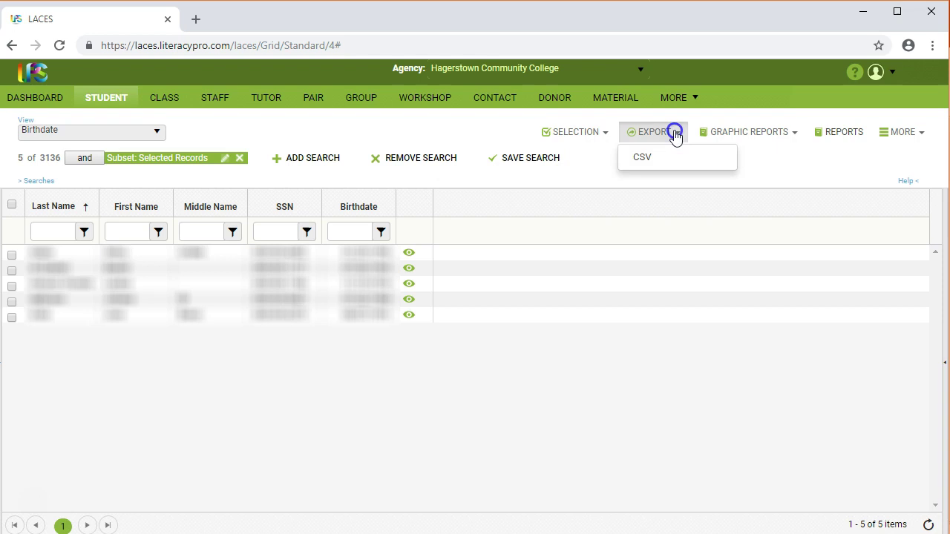
{"action": "left_click", "coordinate": [666, 162]}
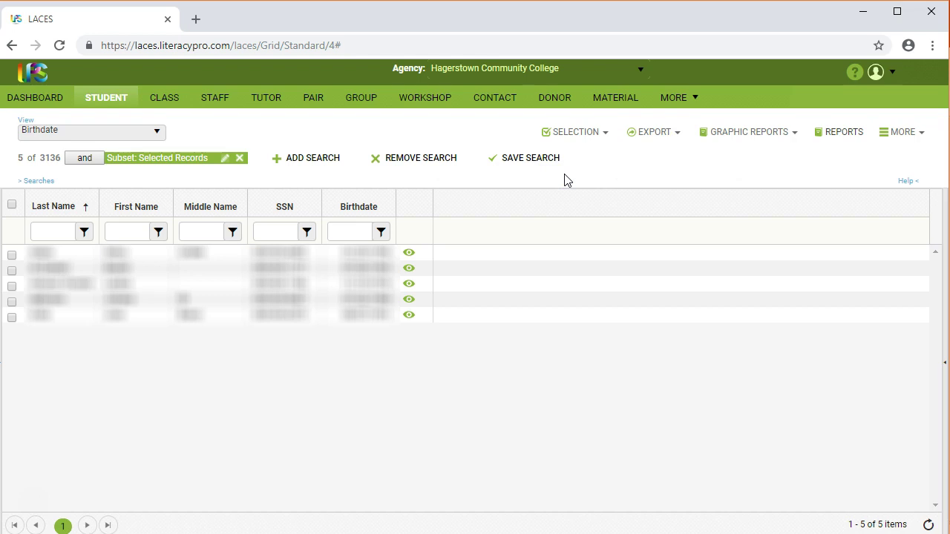
{"action": "left_click", "coordinate": [34, 513]}
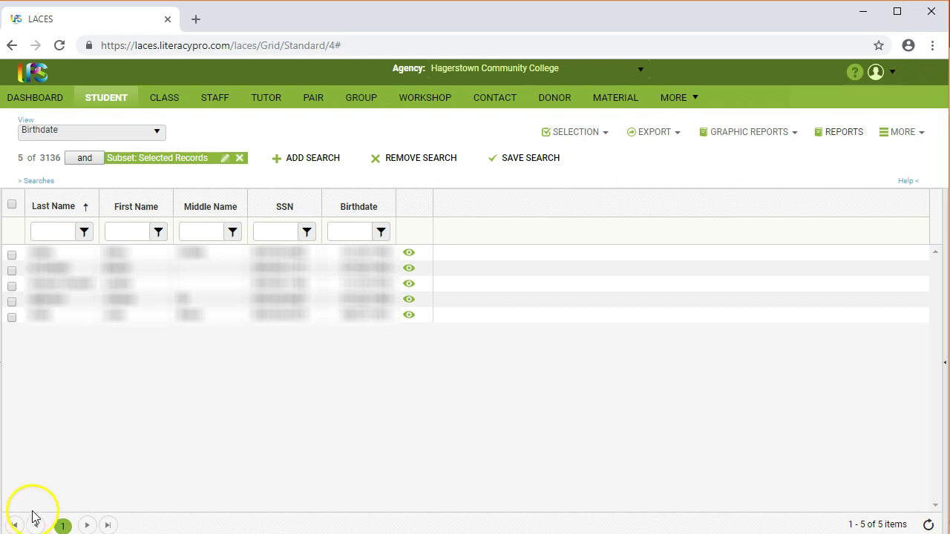